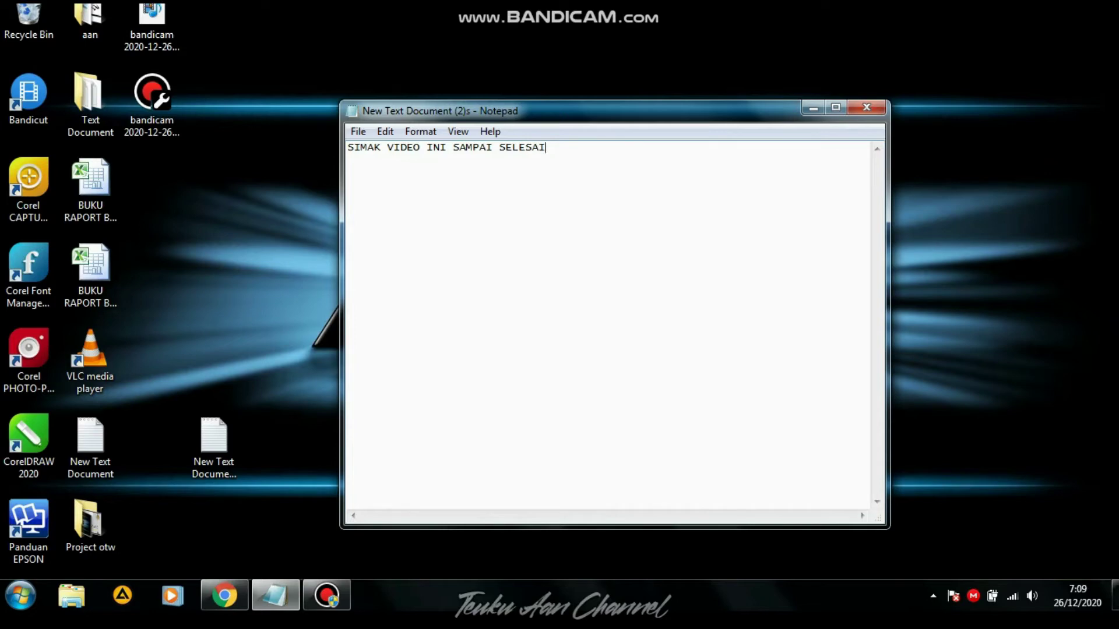
Step: Finish the opening line of the note with "DAN MARI KITA LANJUTKAN VIDEO INI"
text(DAN MARI KITA LANJU)
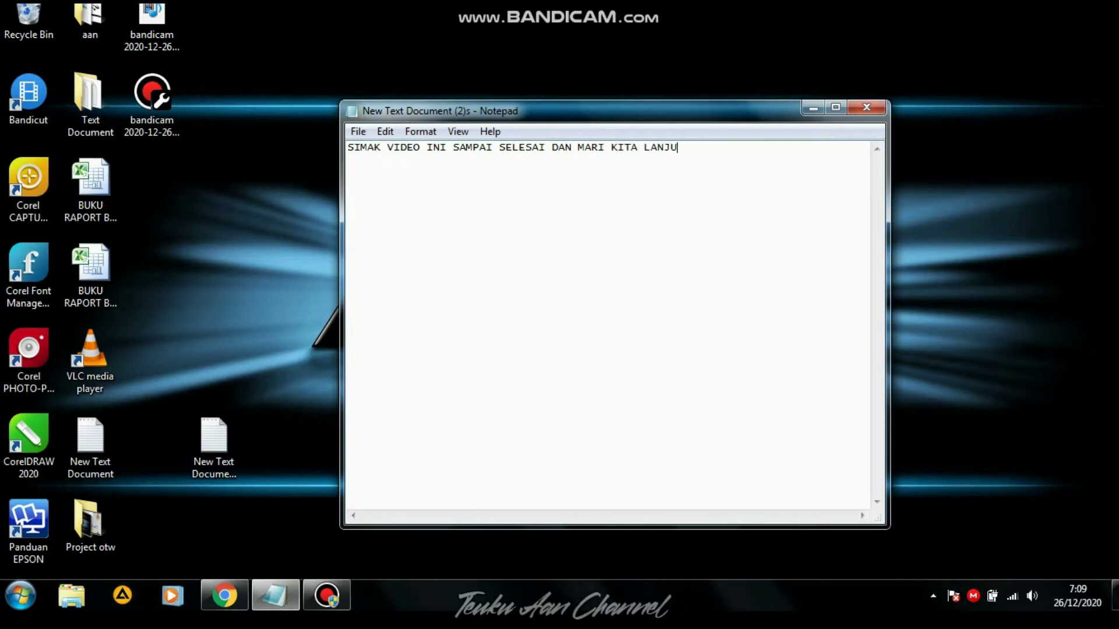
text(TKAN VIDEO INI)
drag(781, 147, 348, 181)
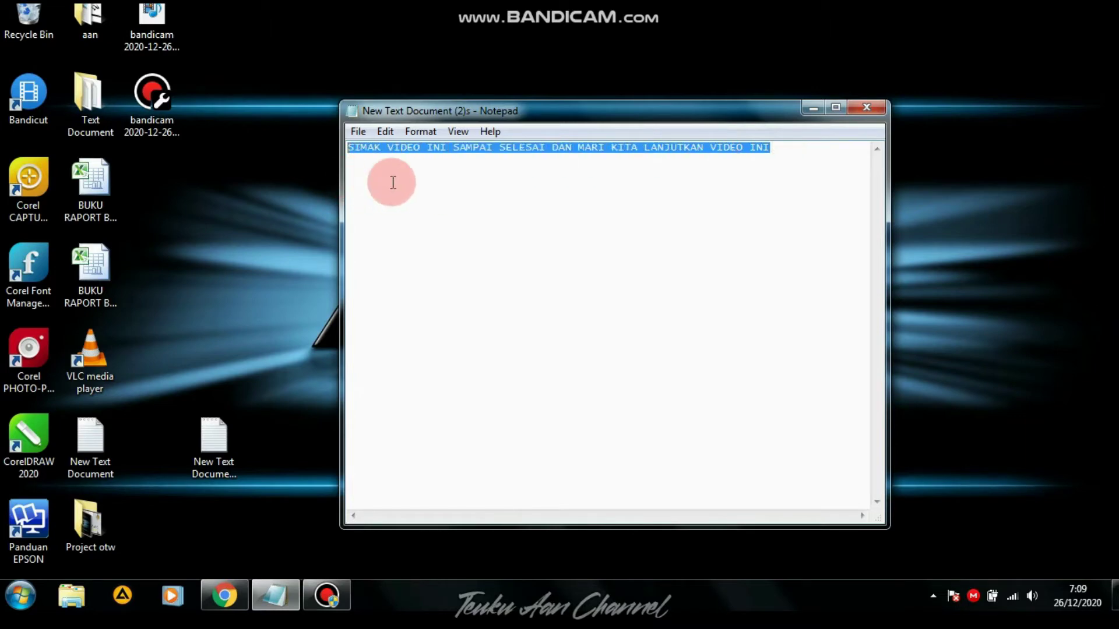
click(694, 174)
click(783, 149)
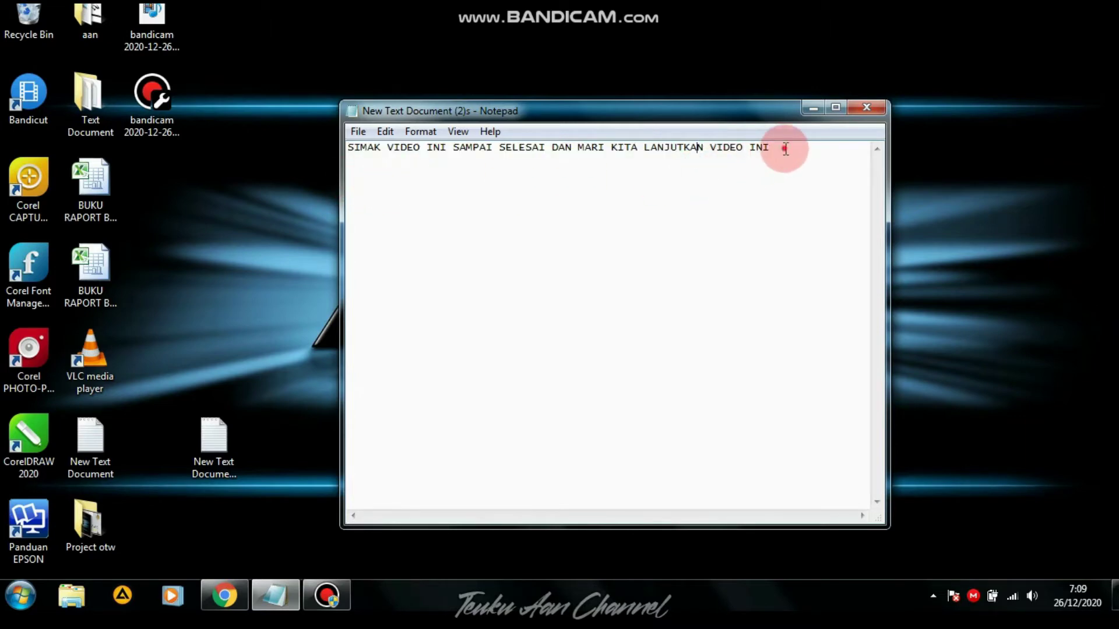
Step: Below a blank line, add the instruction "PERTAMA BUKA VLC MEDIA PLAYER" to the note
key(Return)
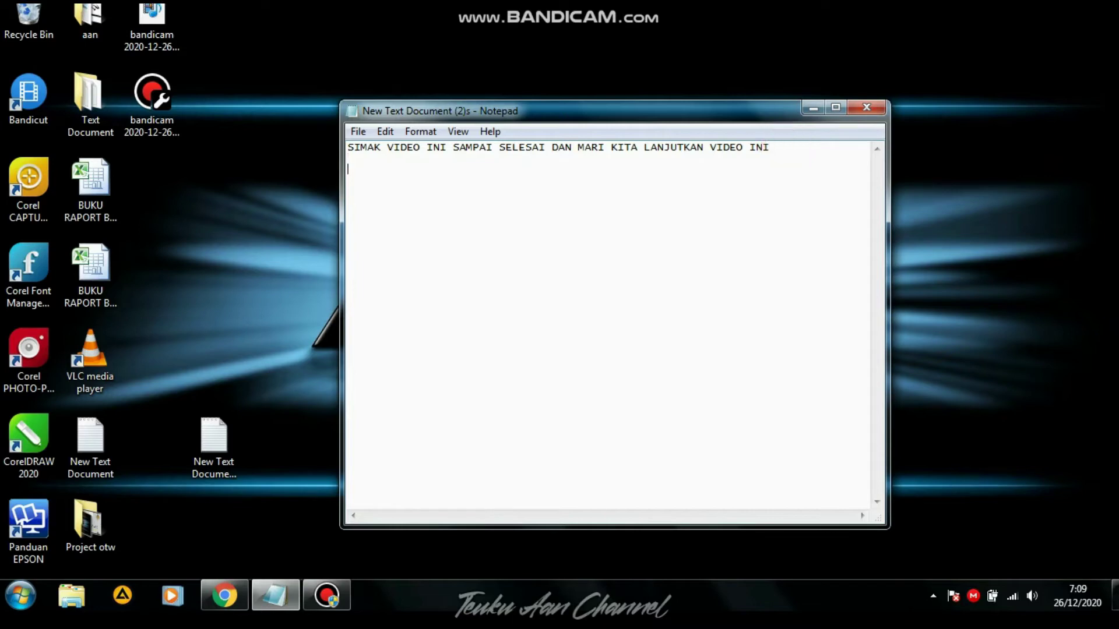
text(PERTAMA BUKA VLC MEDI)
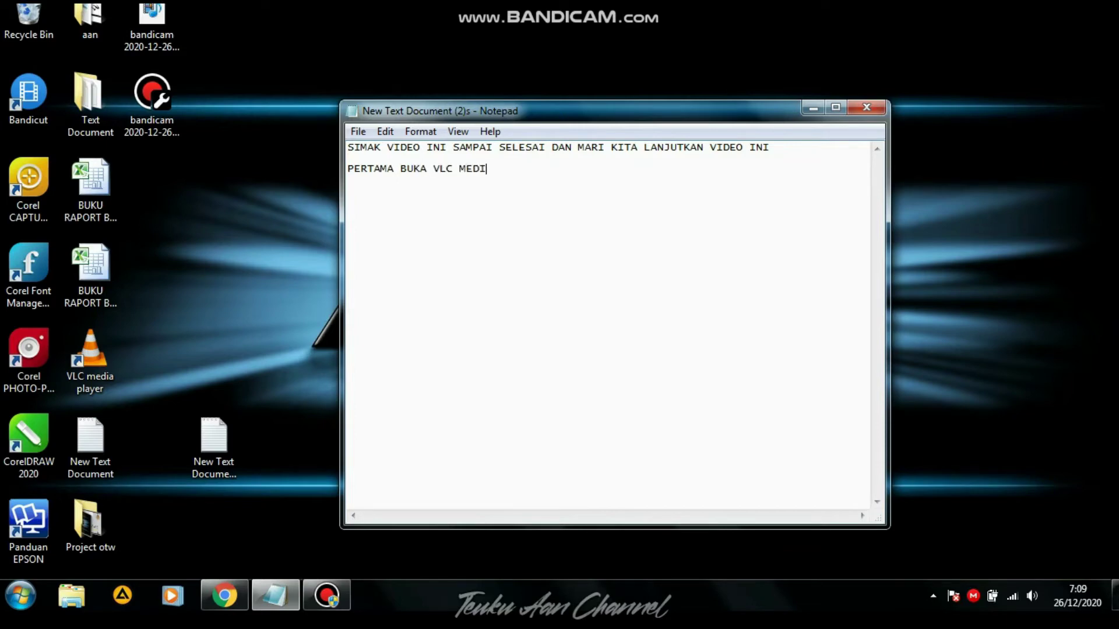
text(A PLAYER)
Step: Minimise the note and launch VLC media player from the desktop
click(924, 112)
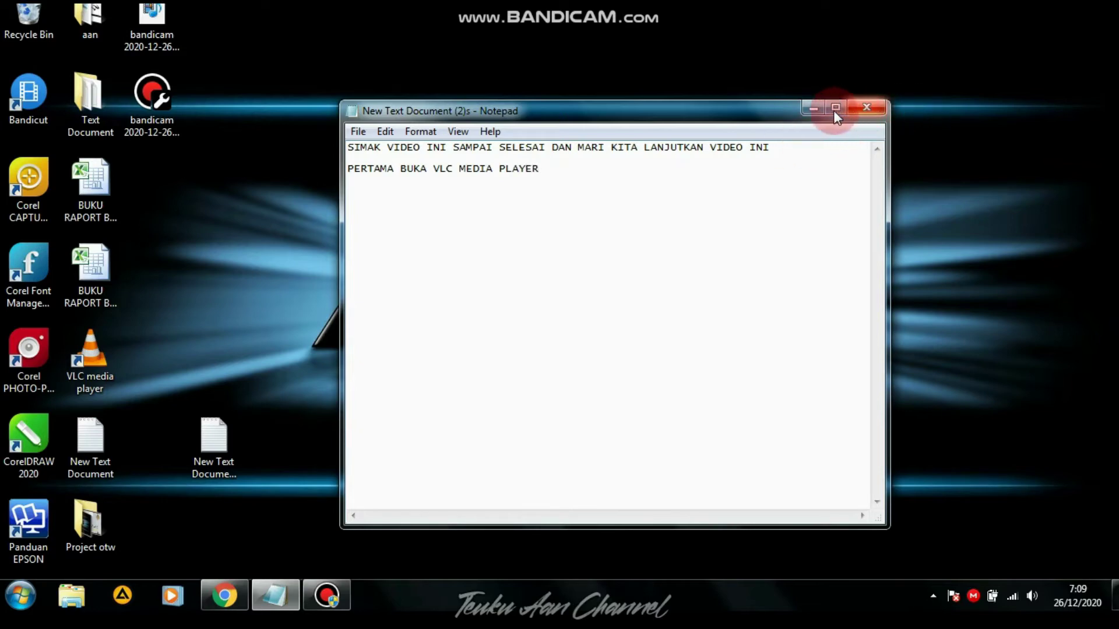
click(812, 107)
click(100, 354)
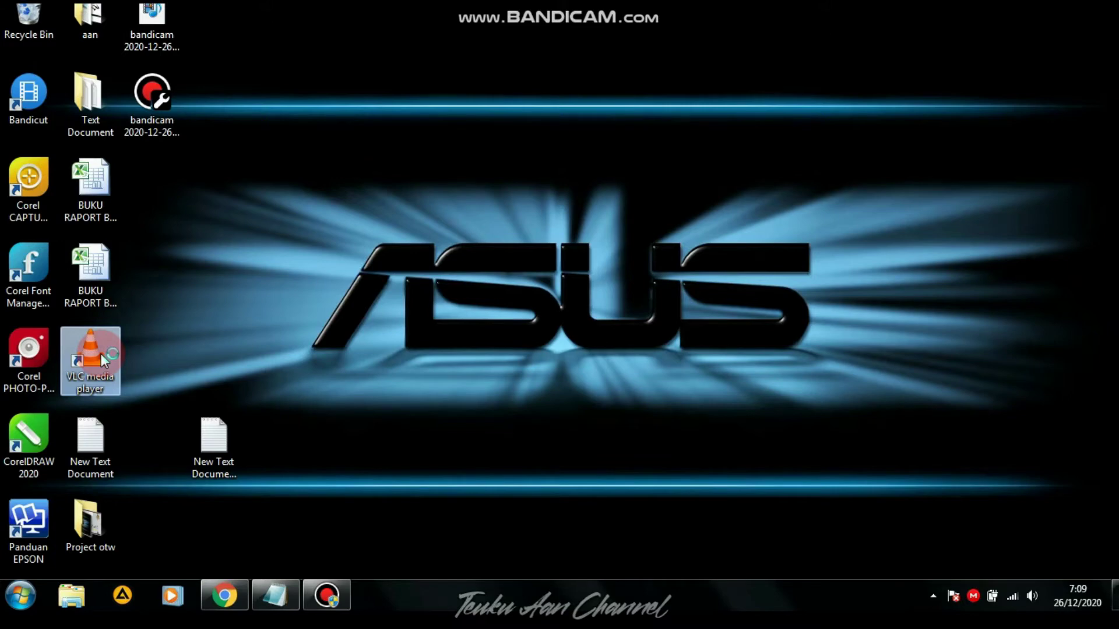
double_click(100, 354)
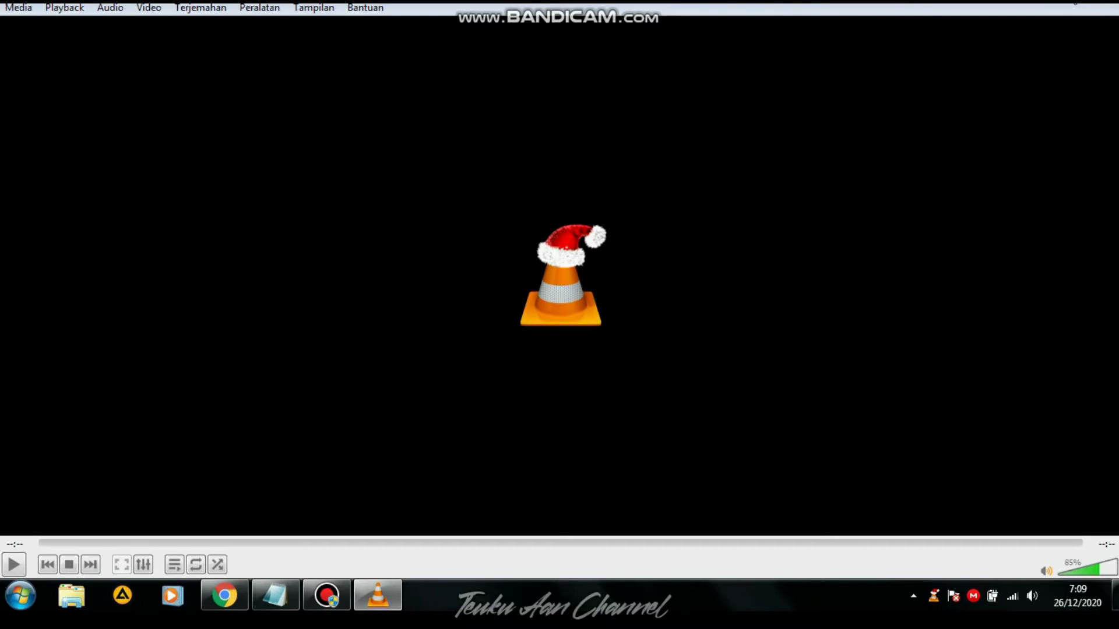
click(1072, 1)
Step: Switch back to Notepad and add "BUKA MEDIA" below the VLC instruction, separated by a blank line
click(16, 9)
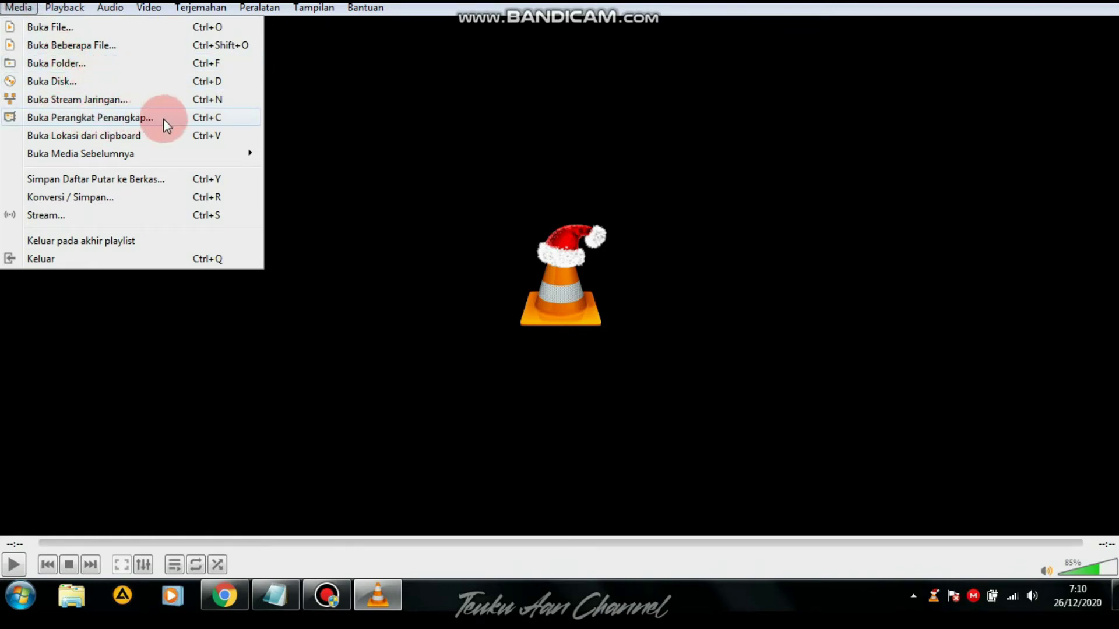
click(276, 603)
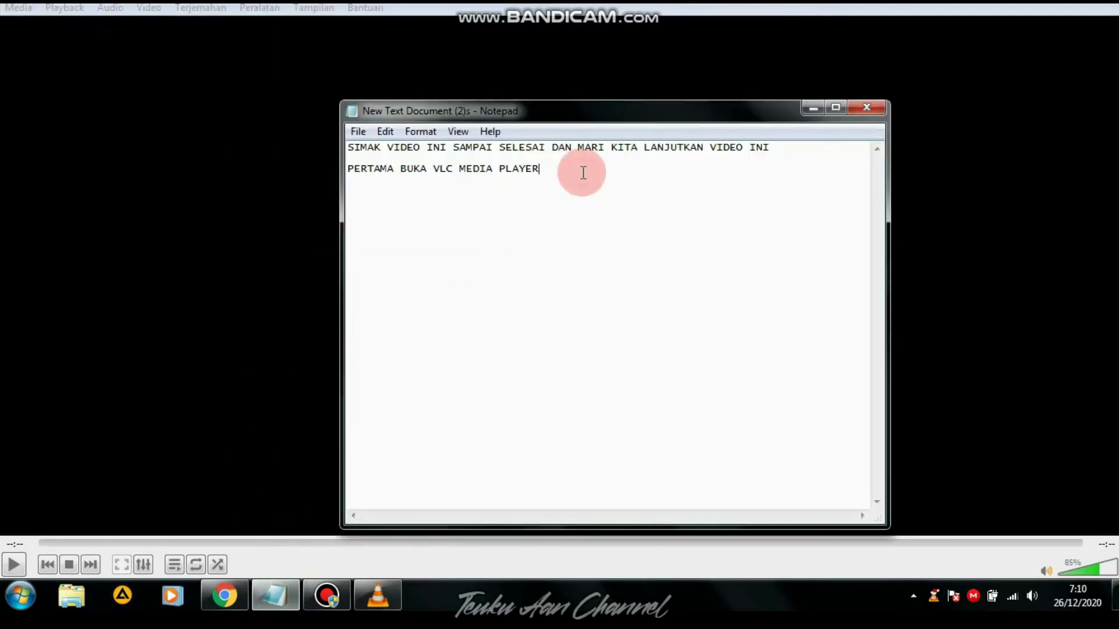
key(Return)
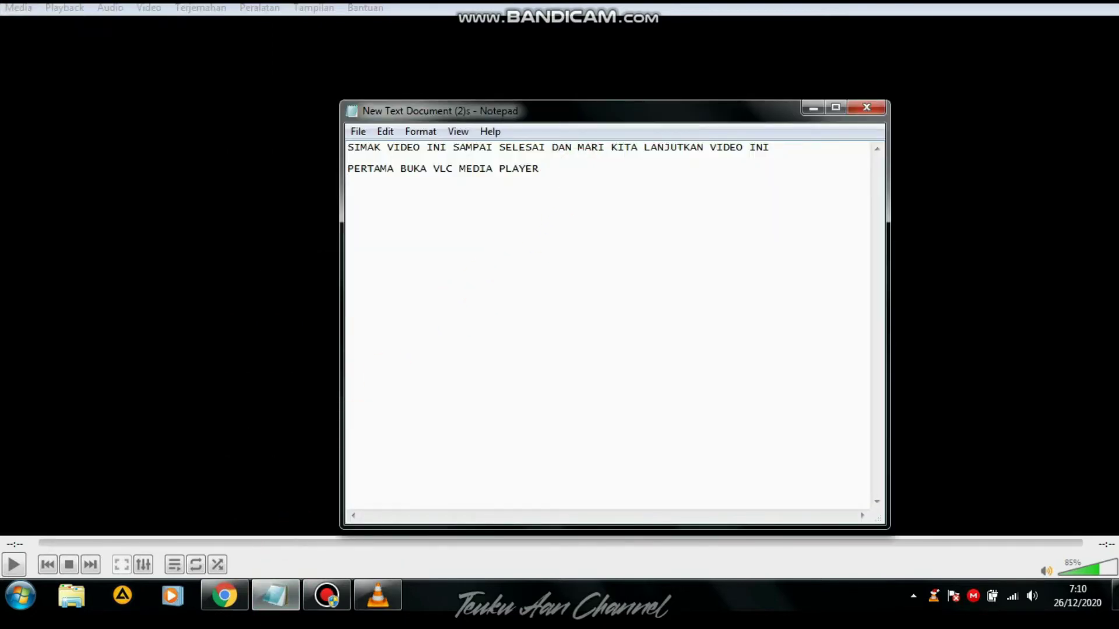
text(BUKA MEDIA)
Step: After checking VLC's Media commands, extend the last note line with "DAN BUKA PERANGKAT PENANGKAP"
click(22, 9)
click(22, 11)
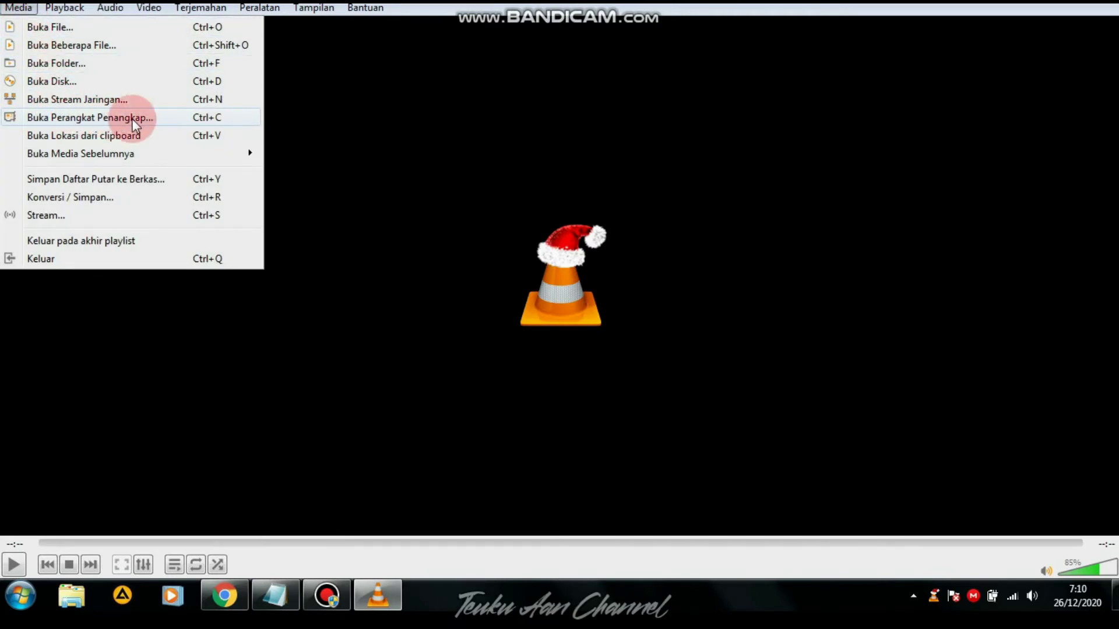
click(265, 598)
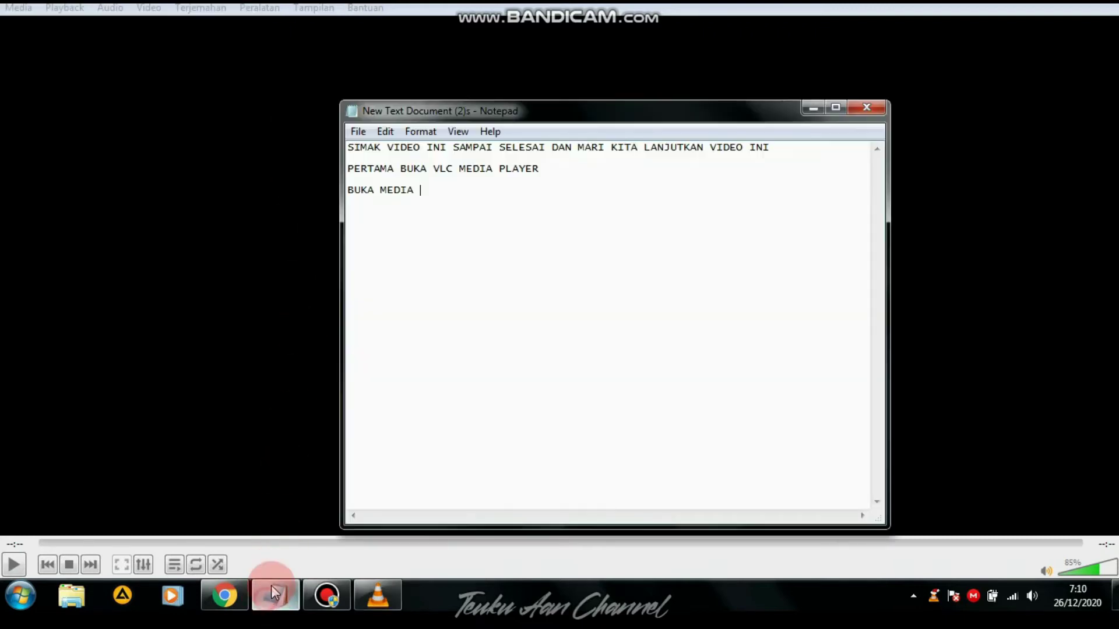
click(419, 336)
text(DAN BUKA )
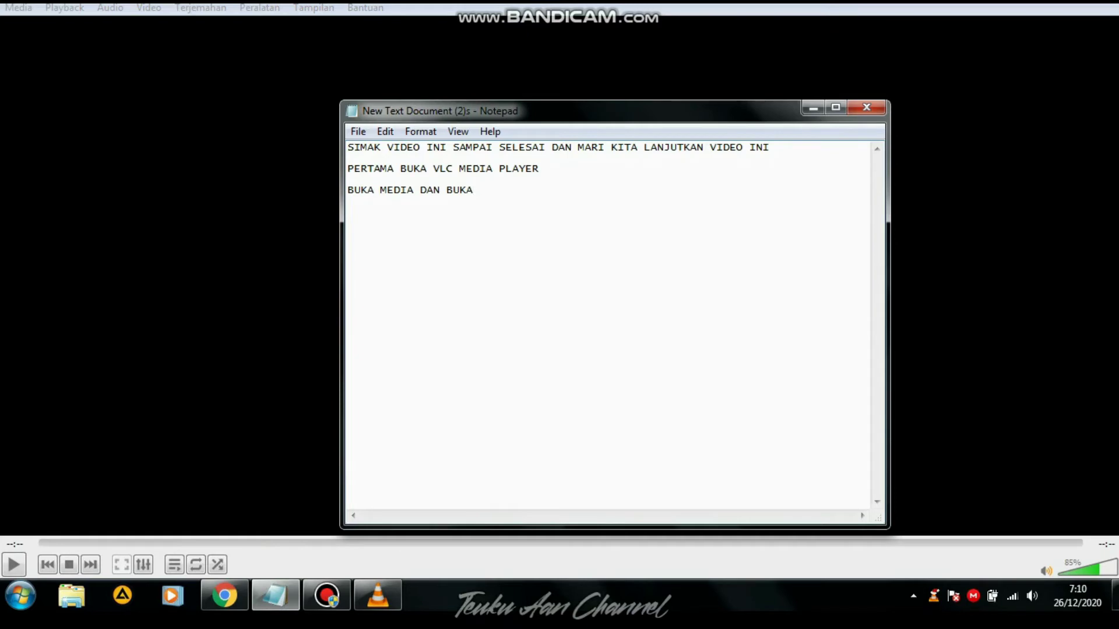
text(PERANGKAT)
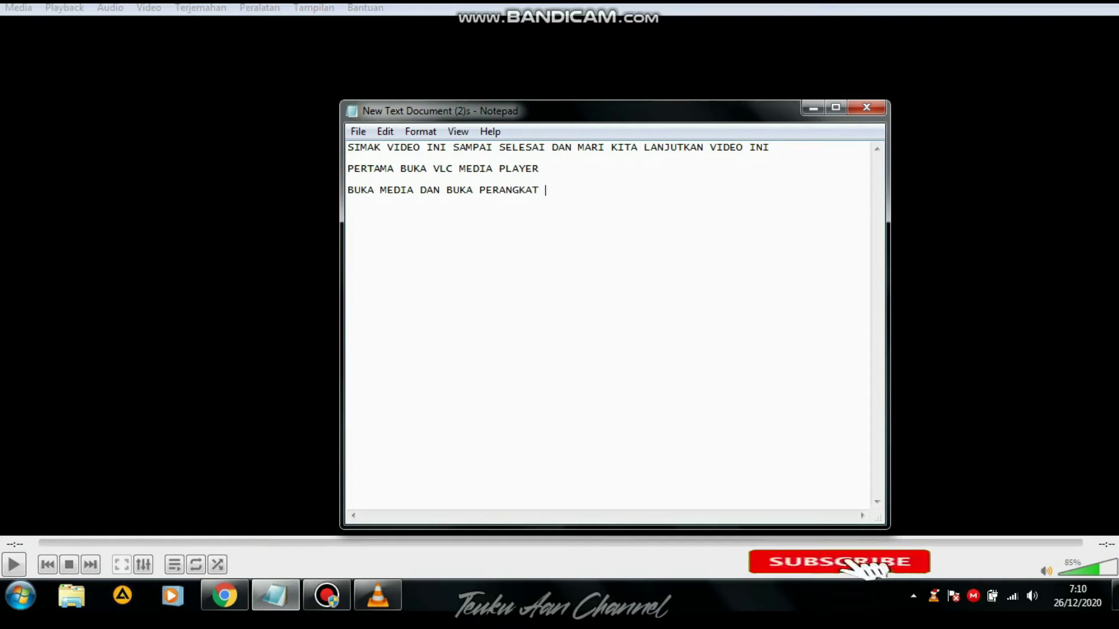
text( PENA)
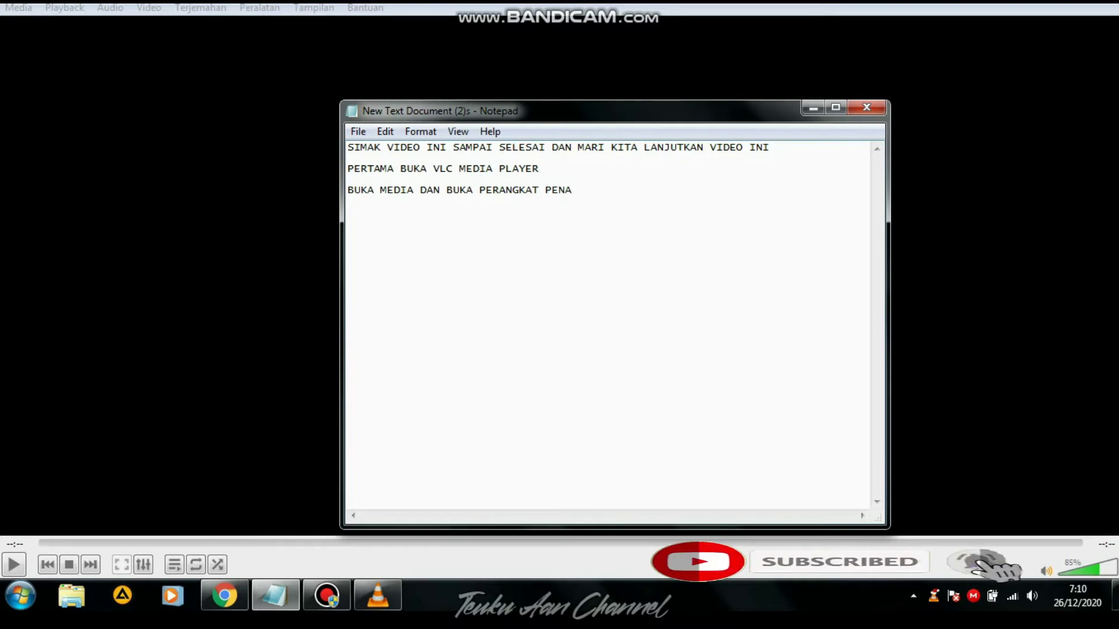
text(NGKAP)
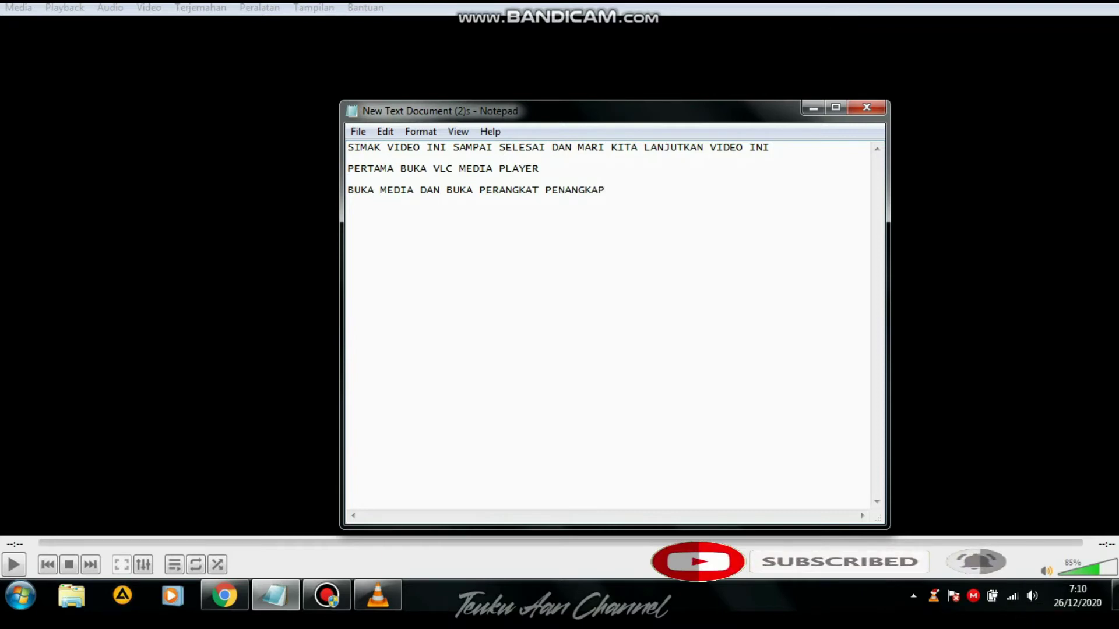
Step: Switch to VLC, open the capture device settings (Perangkat Penangkap), and move the dialog aside to make room for the note
click(811, 108)
click(17, 8)
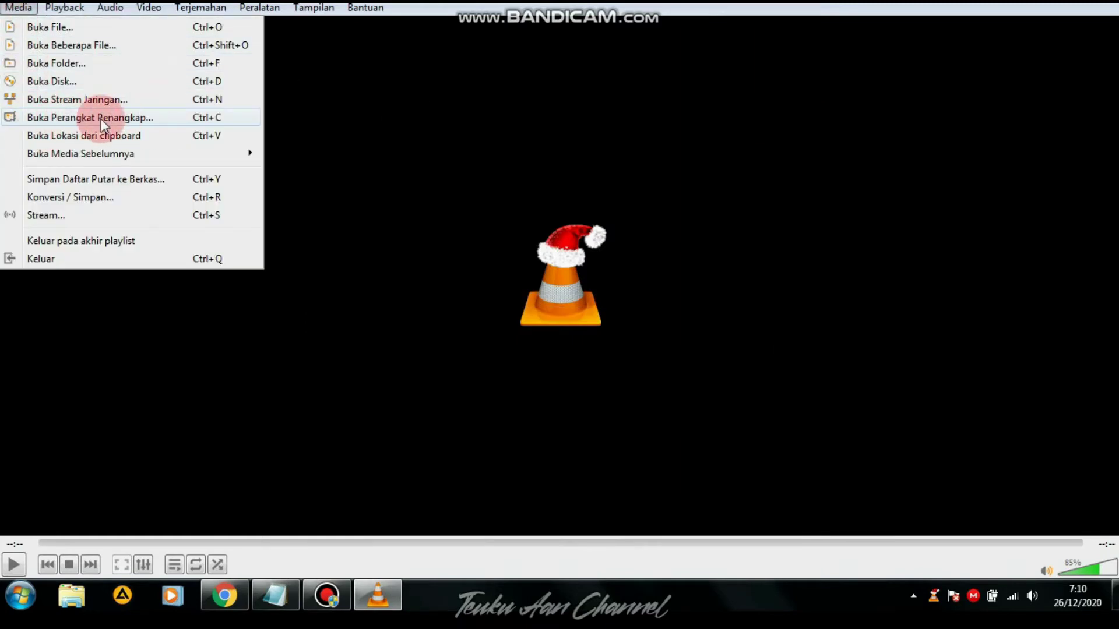
click(141, 117)
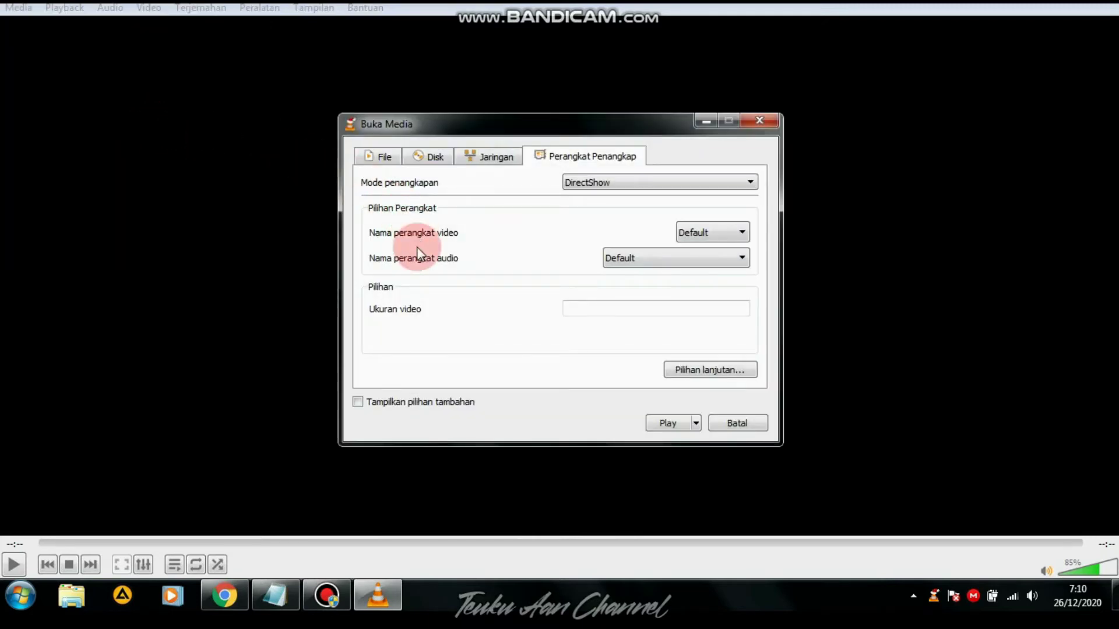
drag(448, 124, 737, 114)
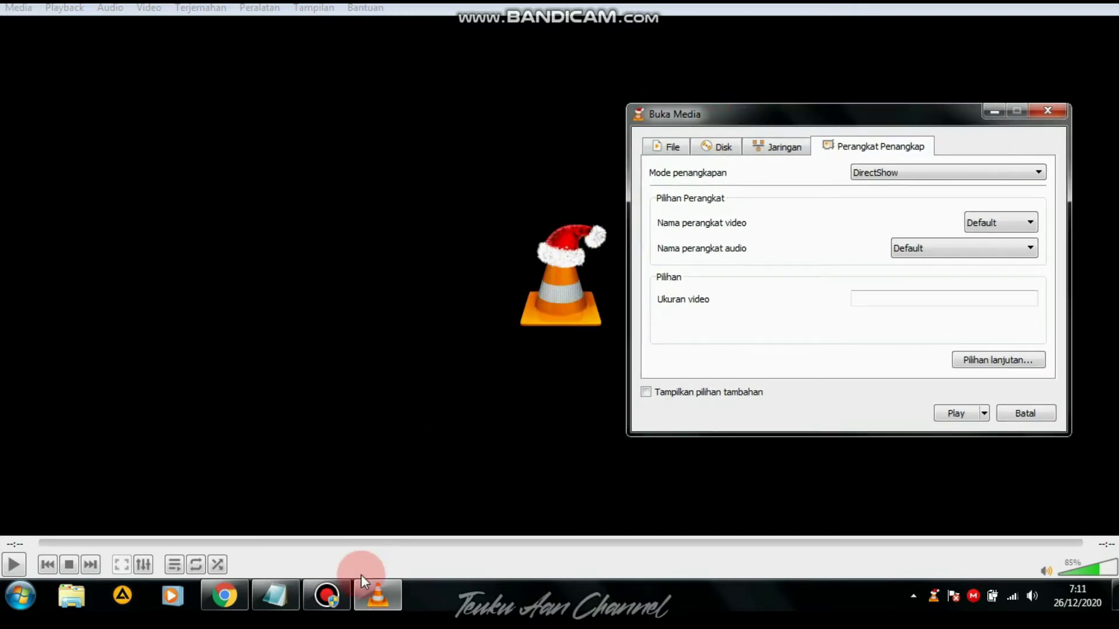
Step: Bring up Notepad beside the Buka Media dialog and add the line "PILIH MODE PENANGKAPAN" after a blank line
click(279, 595)
drag(513, 106, 261, 75)
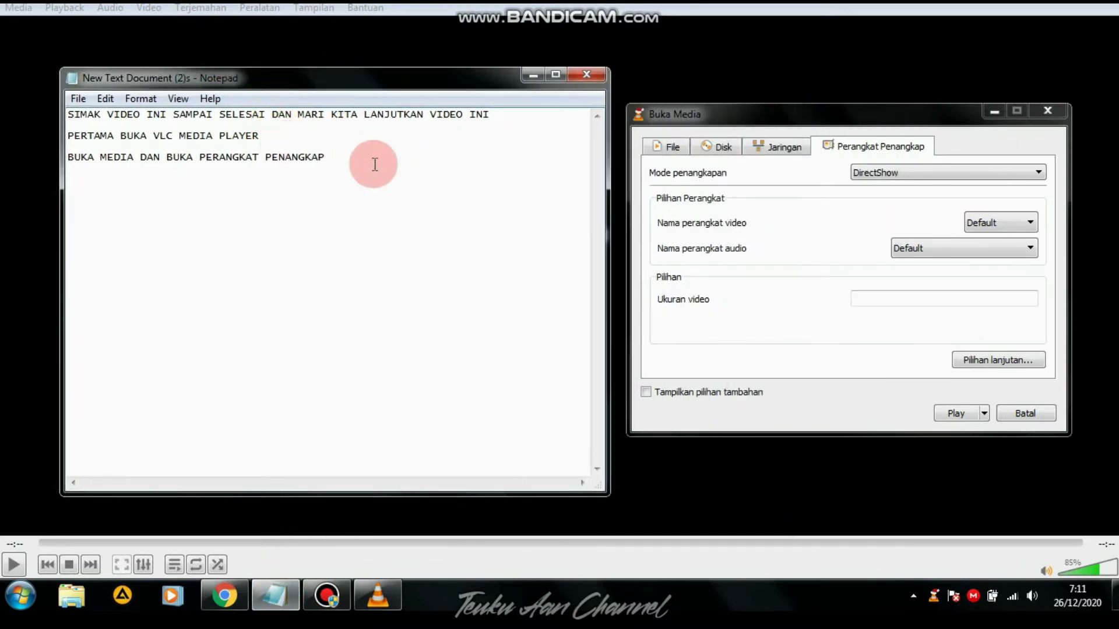
key(Return)
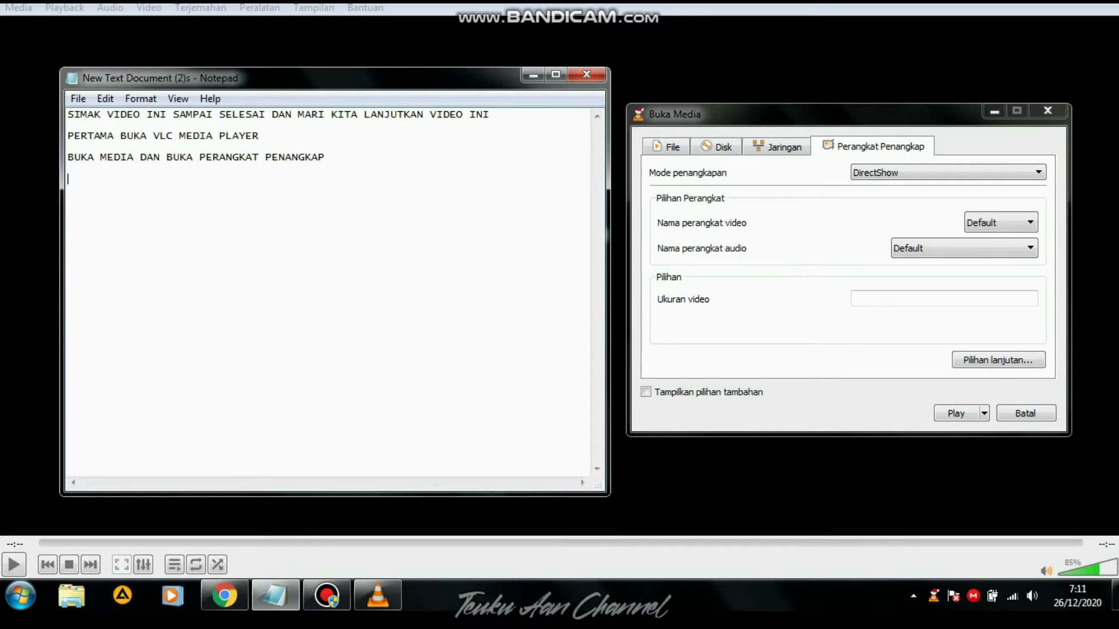
text(PILIH MODE PENANGKAPAN)
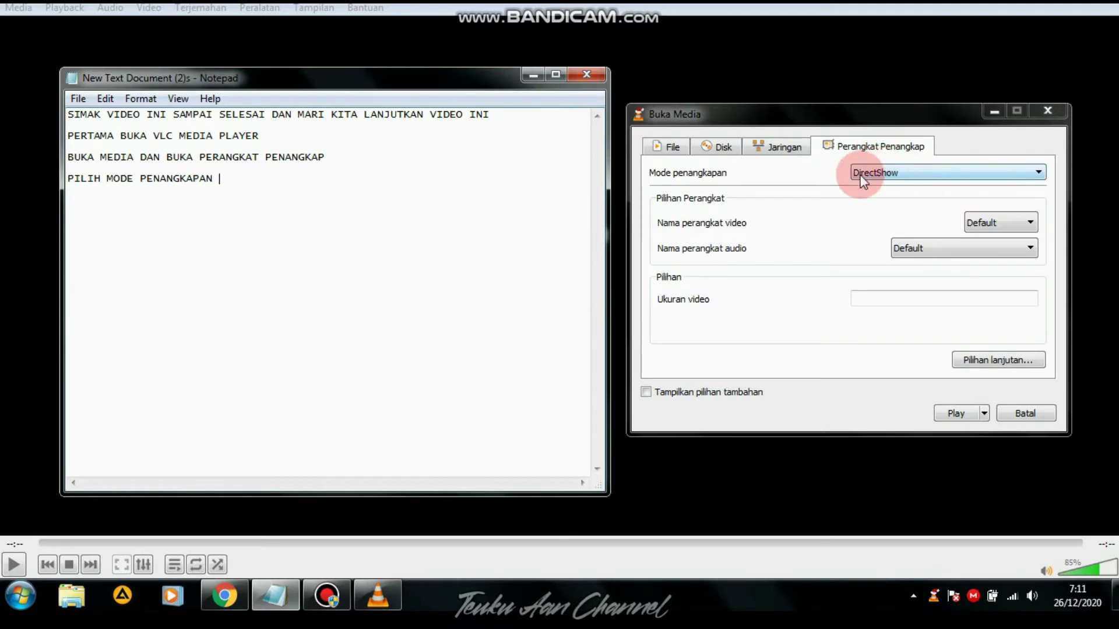
Step: Set the capture mode (Mode penangkapan) in VLC to Desktop
click(1037, 169)
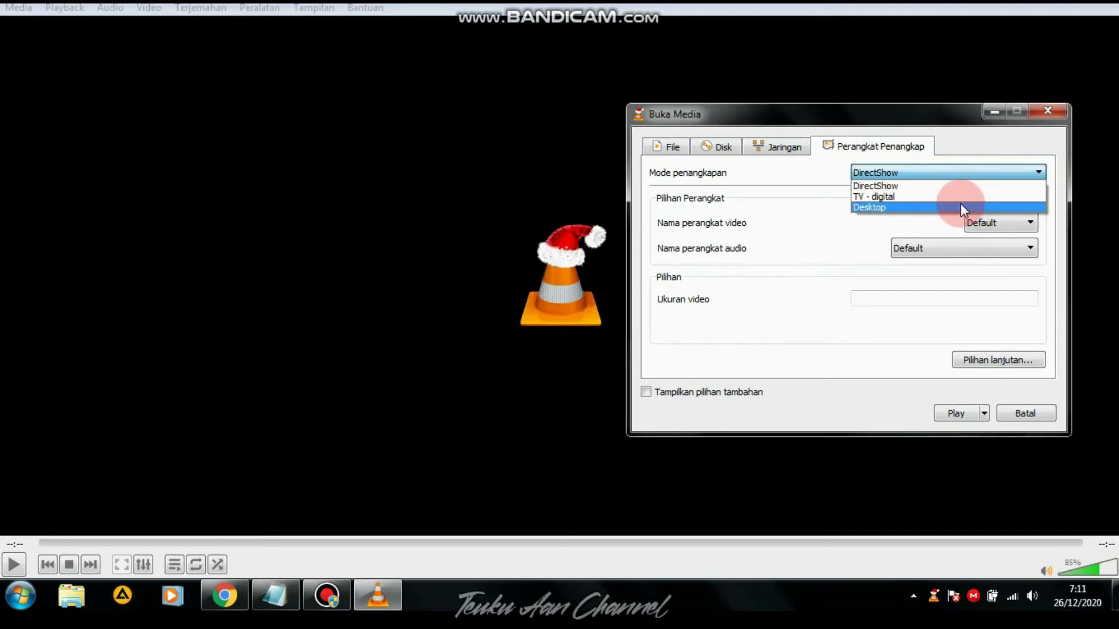
click(876, 207)
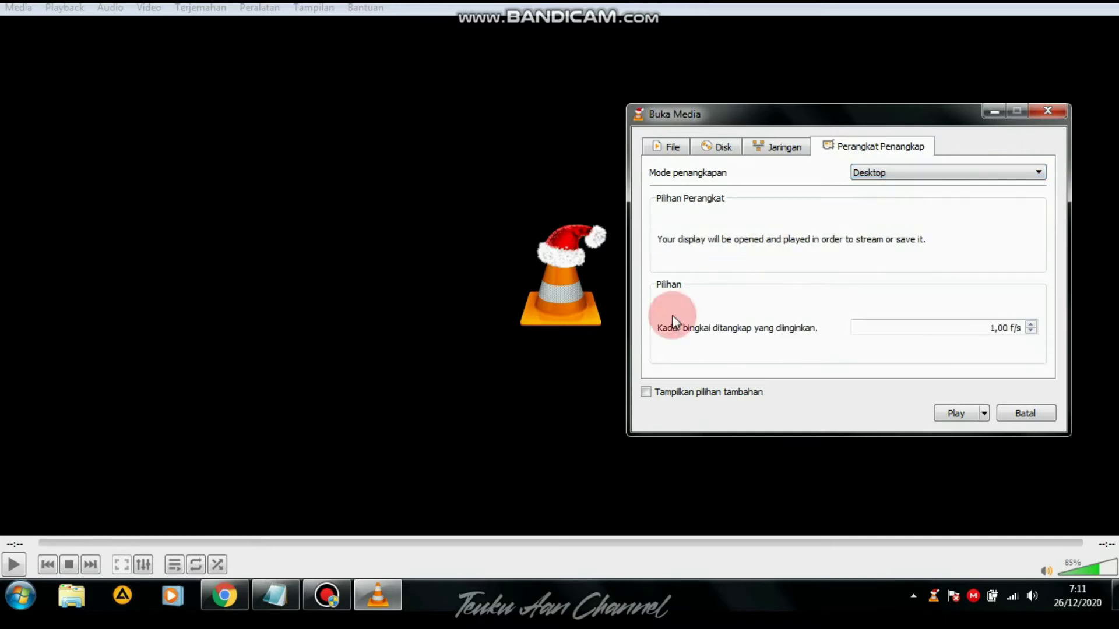
Step: Switch to Notepad and add "KLIK DESKTOP" directly below the capture mode instruction
click(271, 603)
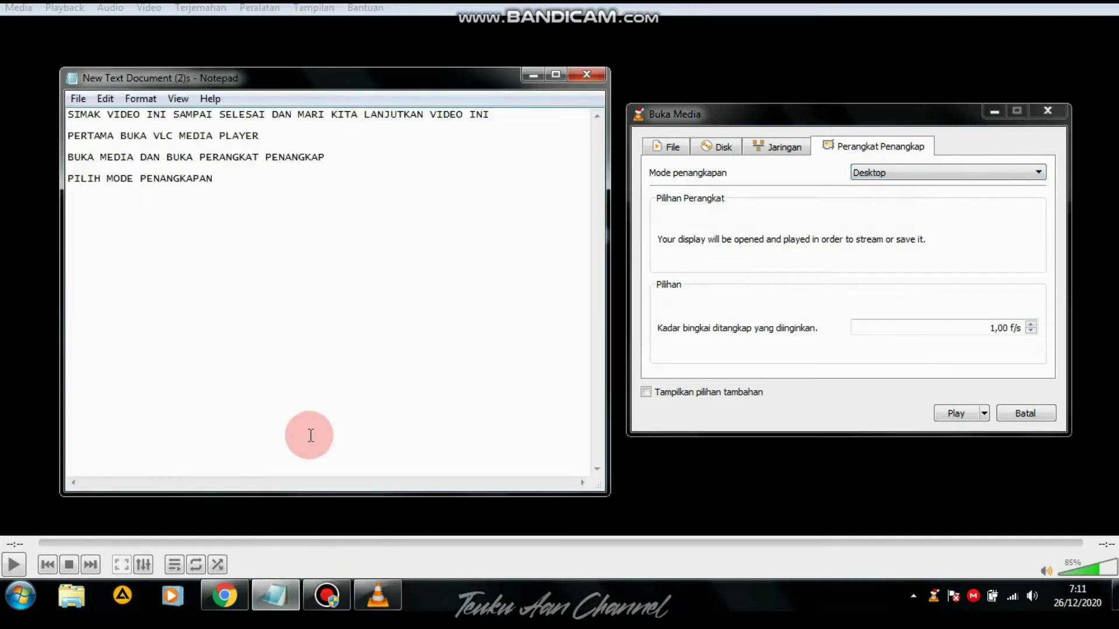
click(310, 435)
text(KLIK DESKTOP)
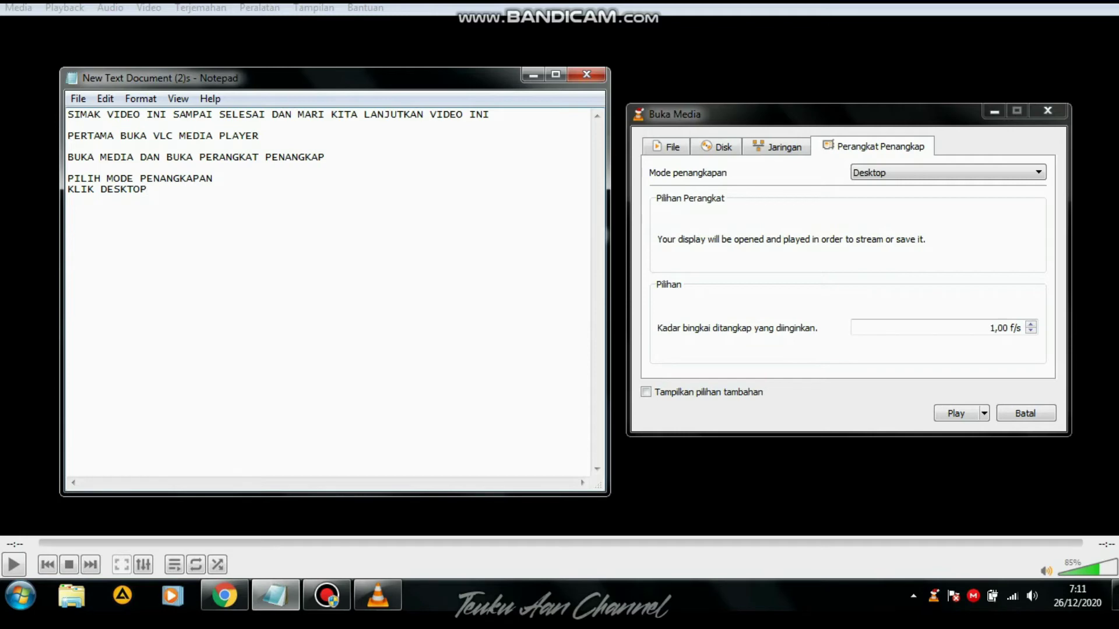
Step: After a blank line, add "KEMUDIAN ATUR KADAR BINGKAI YANG DI INGINKAN, SAYA PILIH 30,00 F/S" to the note
click(315, 435)
key(Return)
text(KEMUDIAN ATUR KADAR )
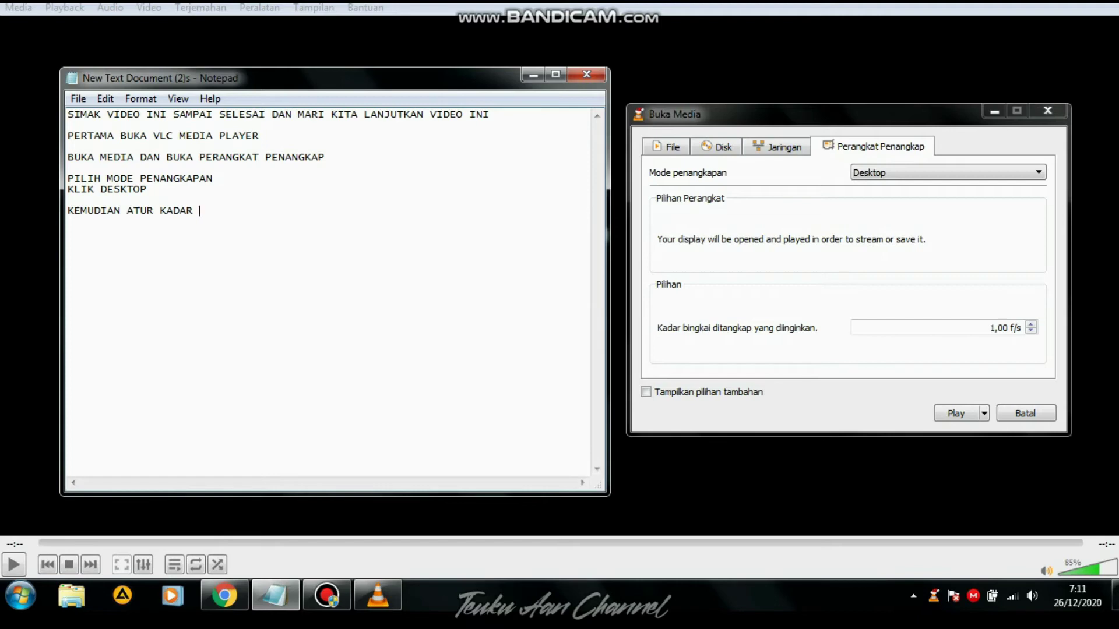
text(BINGKAI YANG DI IN)
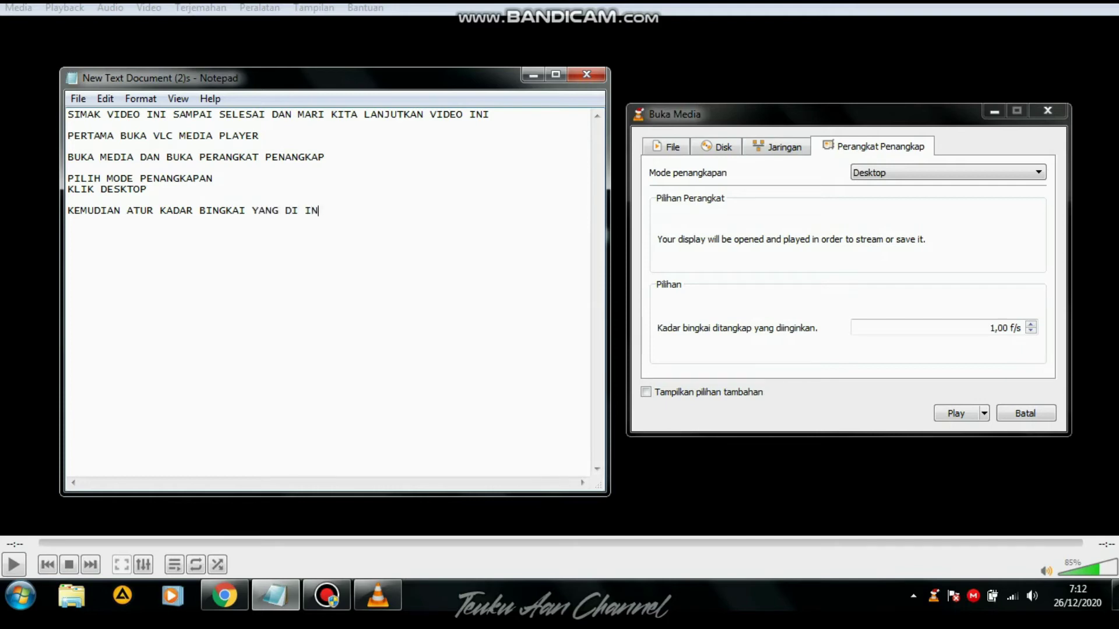
text(GINKAN, SAYA PILIH)
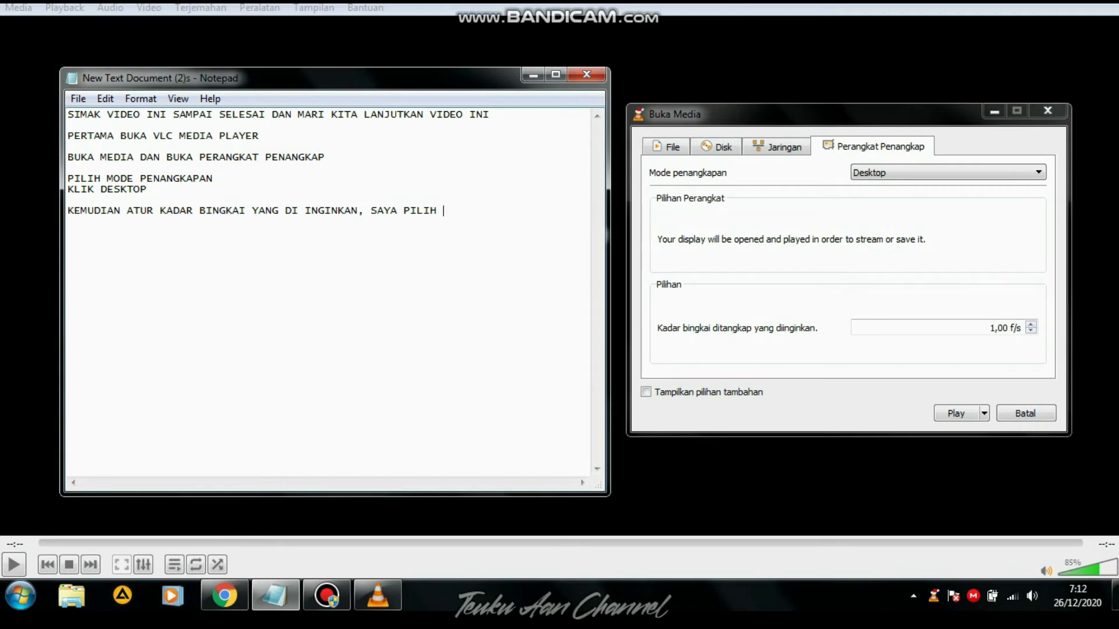
text(30,00 F/S)
Step: Set the desired capture frame rate in VLC's Buka Media dialog to 30,00 f/s
click(1003, 327)
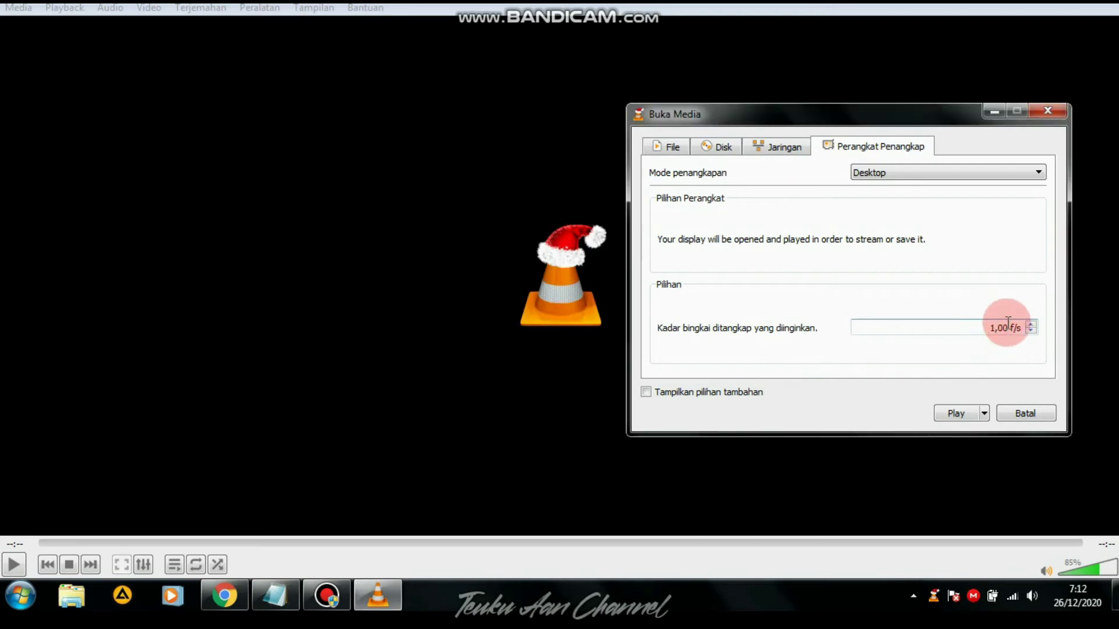
key(shift+Left)
text(30)
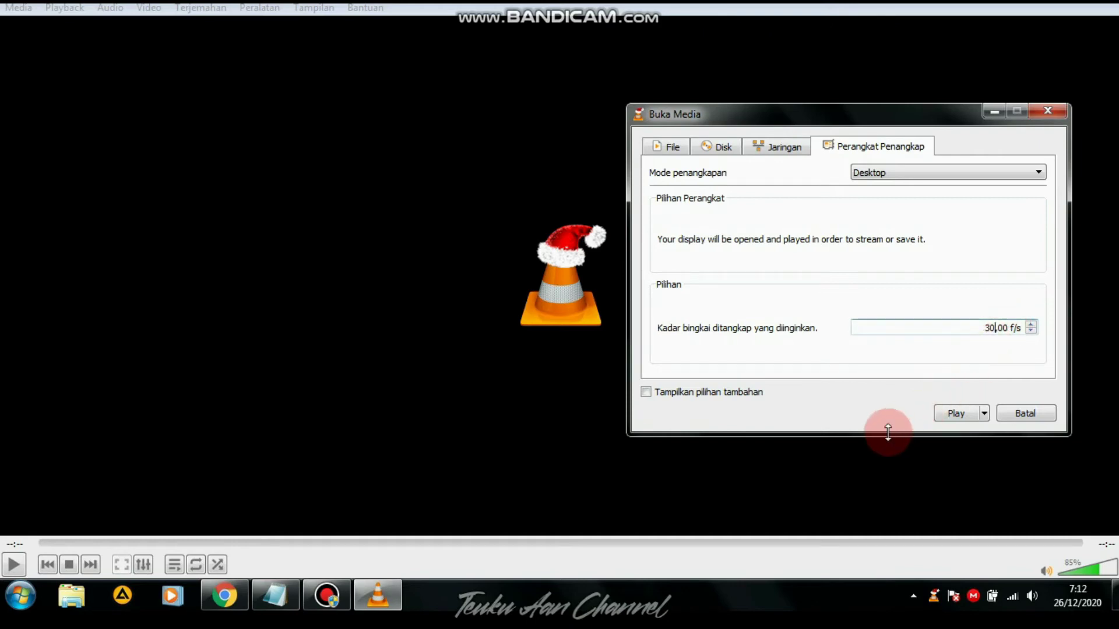
Step: Switch to Notepad and, after a blank line, add "LANJUTKAN DENGAN KLIK TANDAH PANAH DI SAMPING PLAY, PILIH KONVERSI" to the note
click(268, 600)
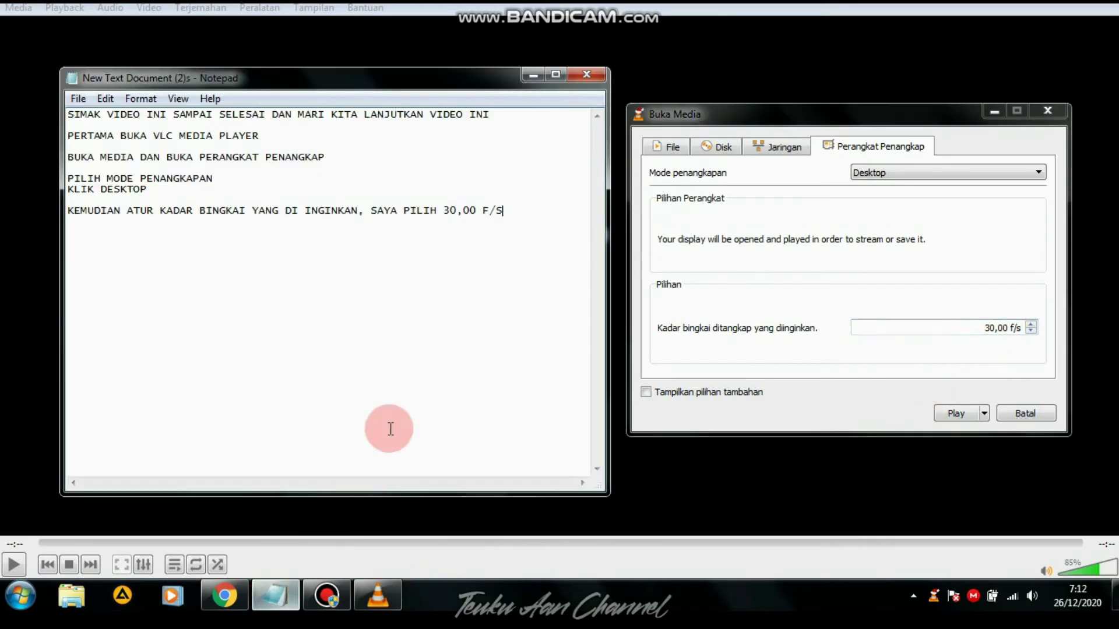
key(Return)
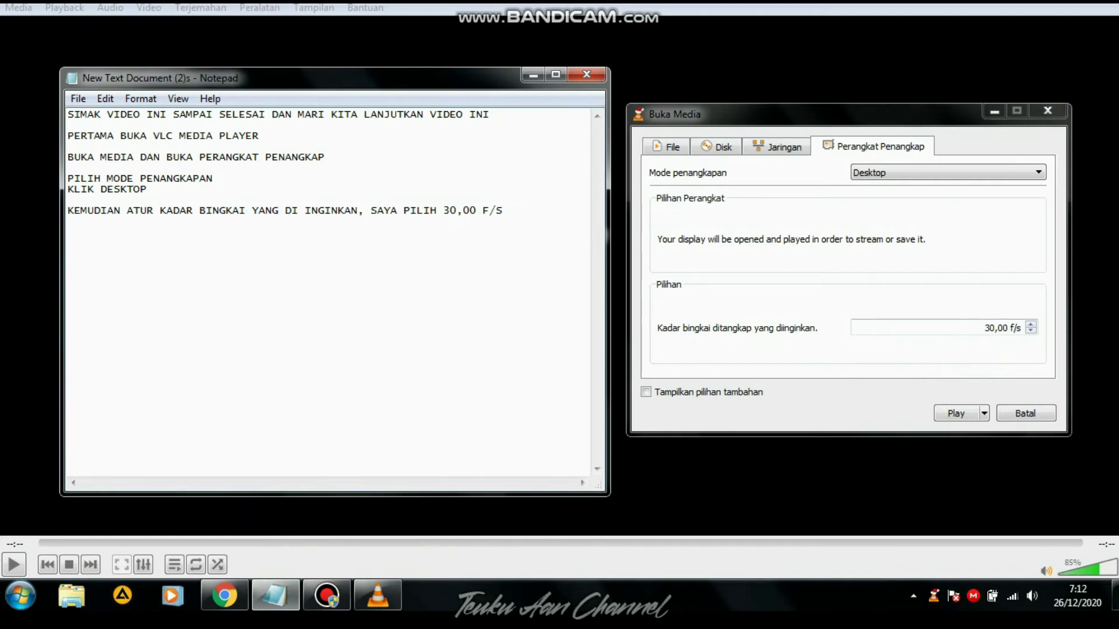
text(LANJUTKAN DENGAN)
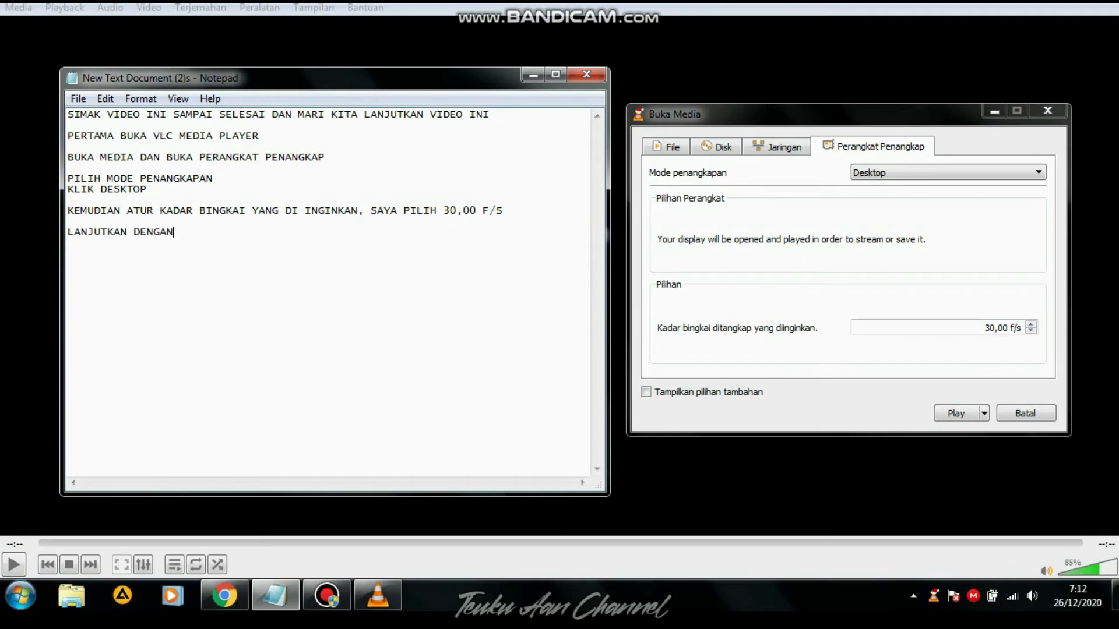
text( KLIK TANDAH PANAH DI)
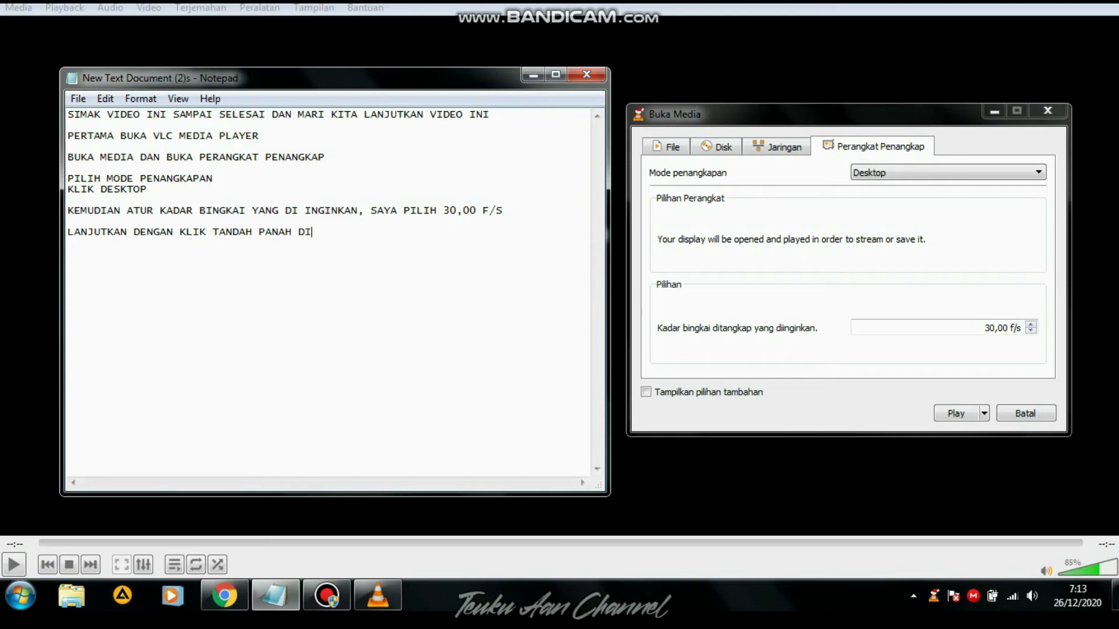
text( SAMPING PLAY, PILIH KONVERSI)
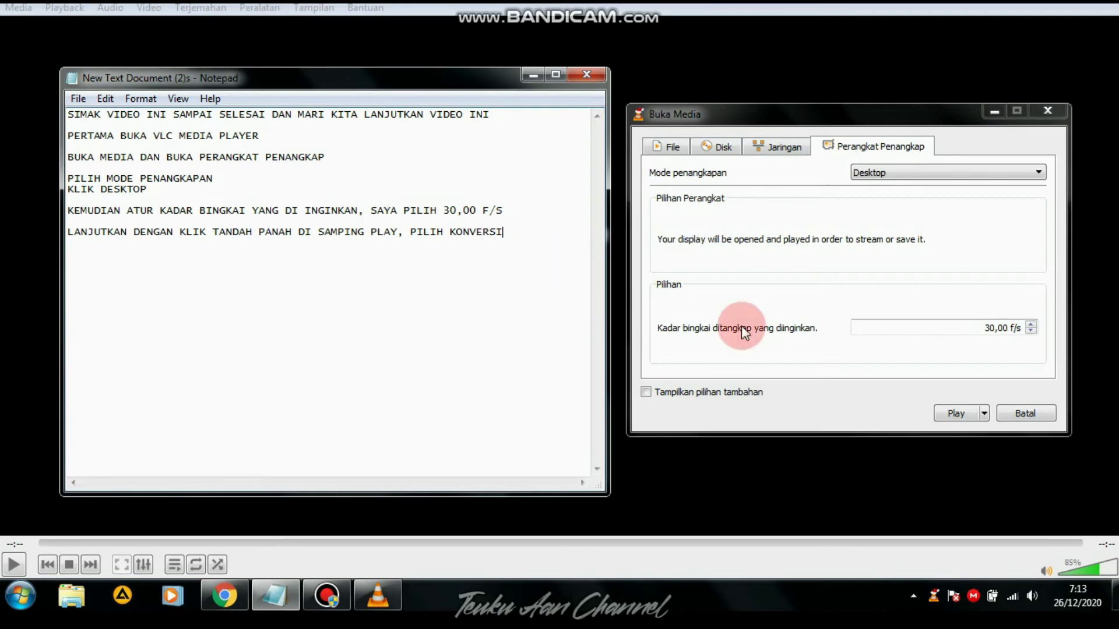
Step: Switch to VLC's Buka Media dialog and choose Konversi instead of Play for the desktop capture
click(984, 414)
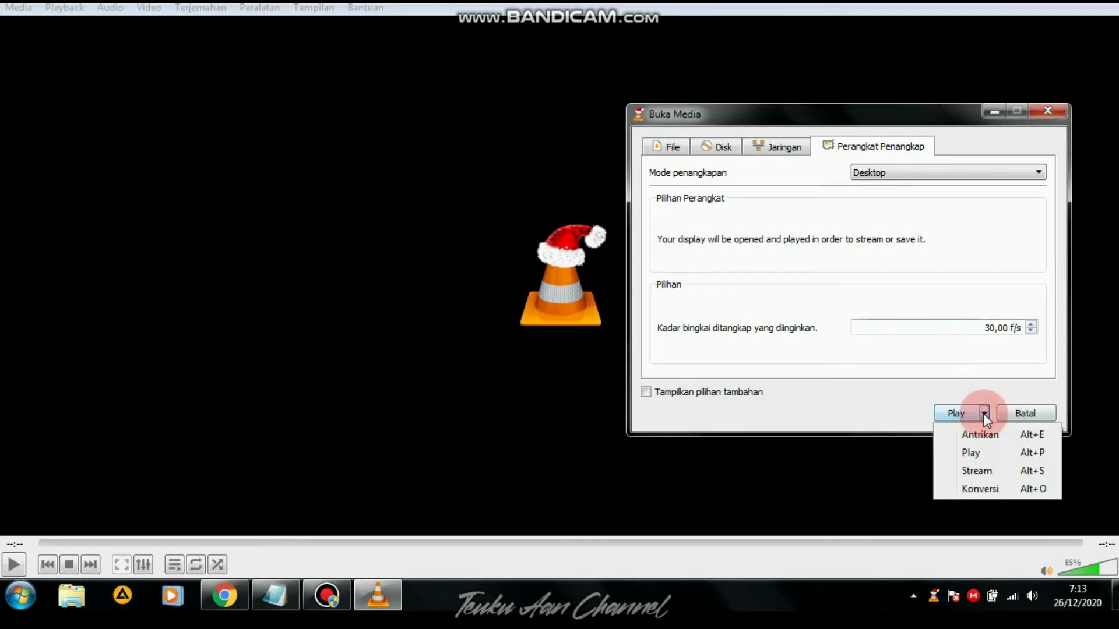
click(973, 489)
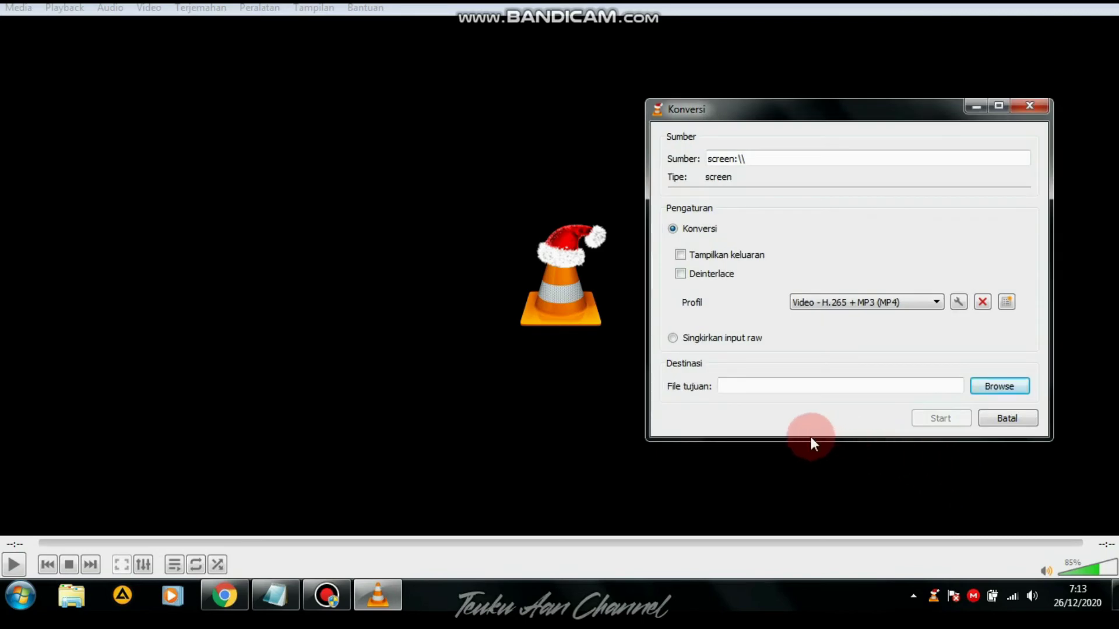
Step: Switch to Notepad and, after a blank line, add "CARI FILE TUJUAN PENYIMPANAN SESUAI KEINGINAN" to the note
click(273, 594)
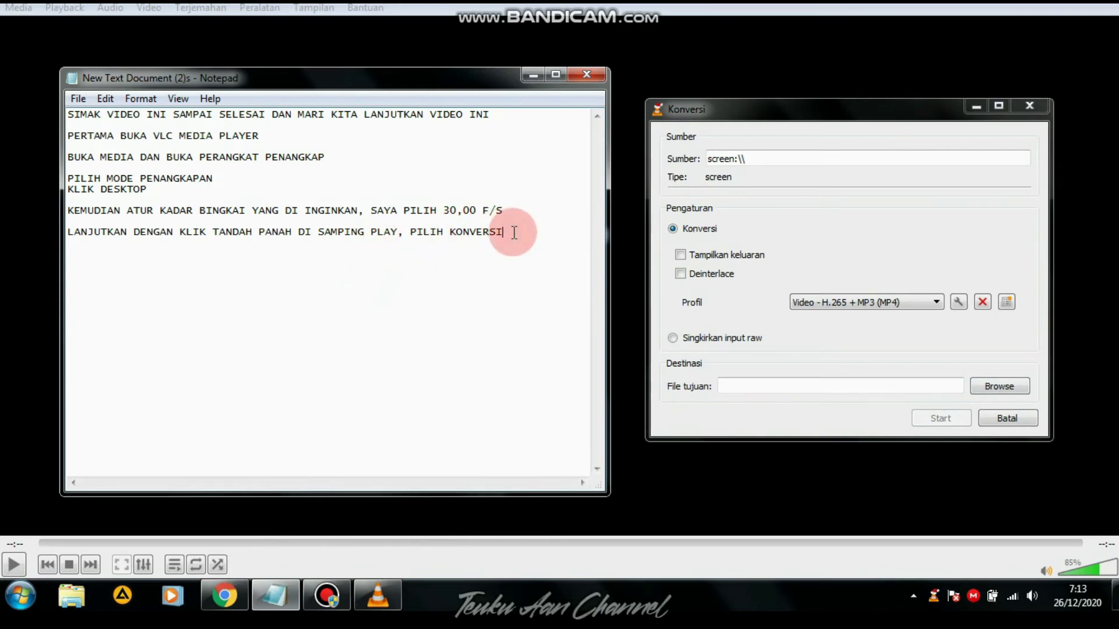
key(Return)
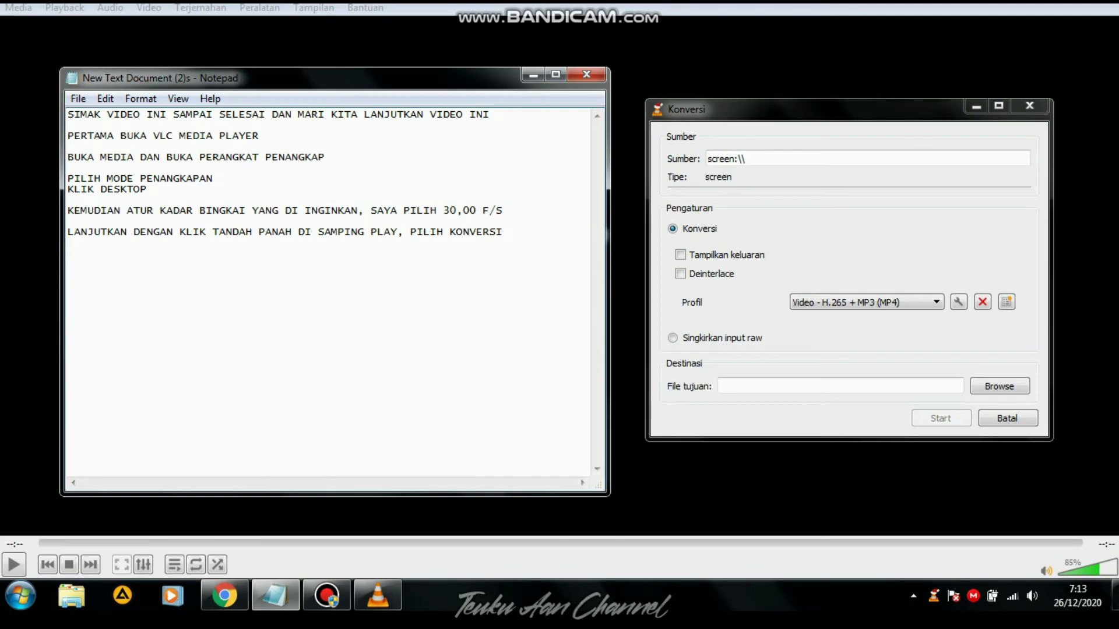
text(CARI FILE TUJUAN PENYI)
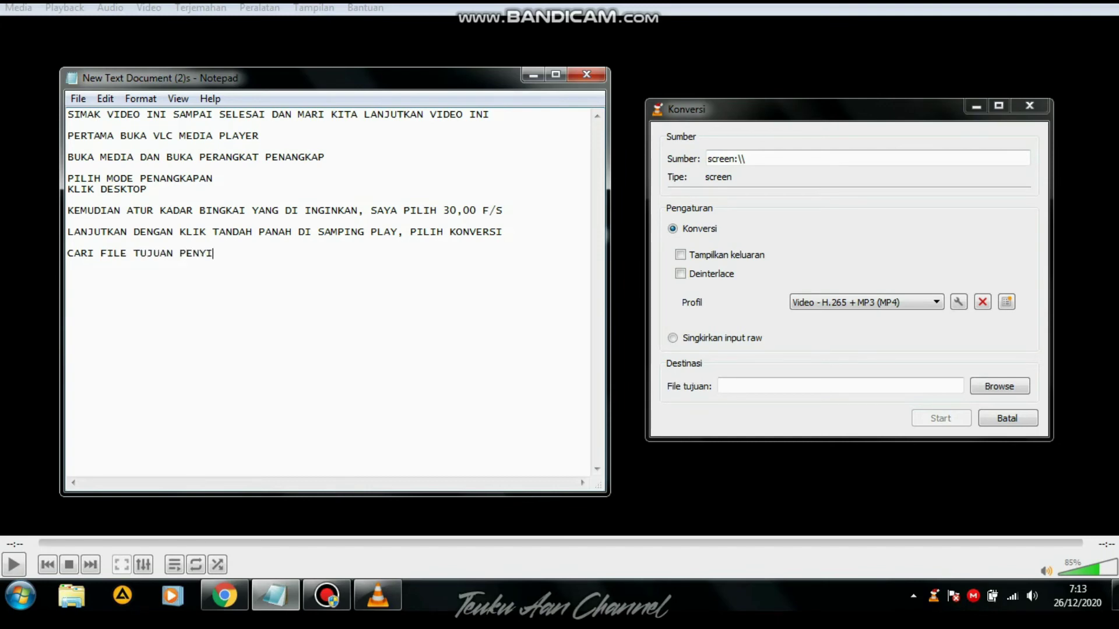
text(MPANAN SESUAI KEINGINAN)
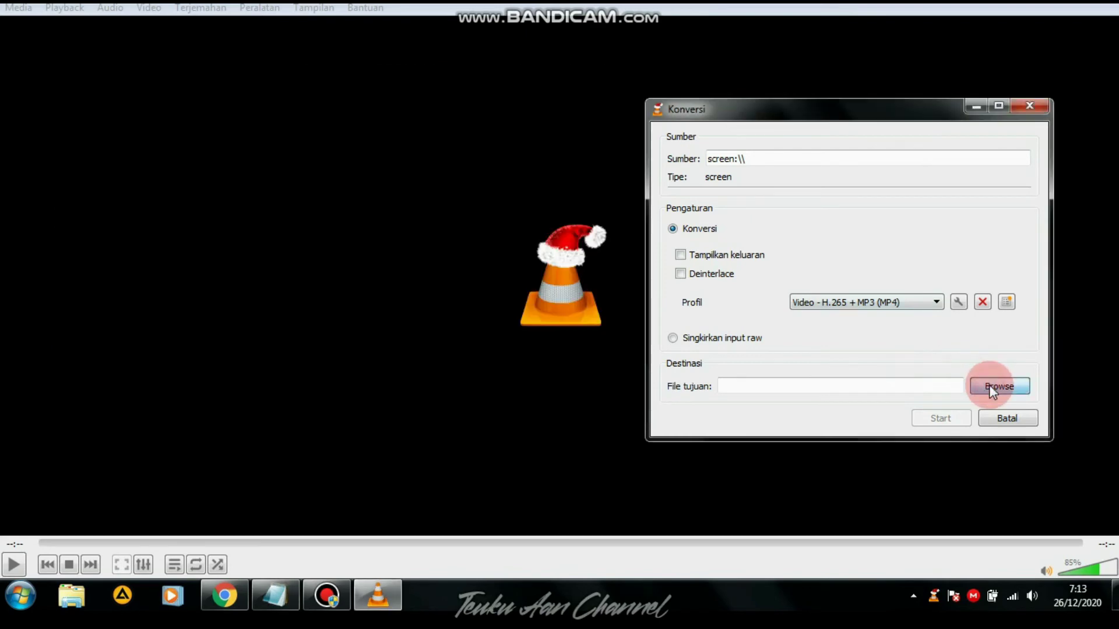
Step: Browse for the destination file in VLC's Konversi dialog and choose Desktop as the save location
click(991, 386)
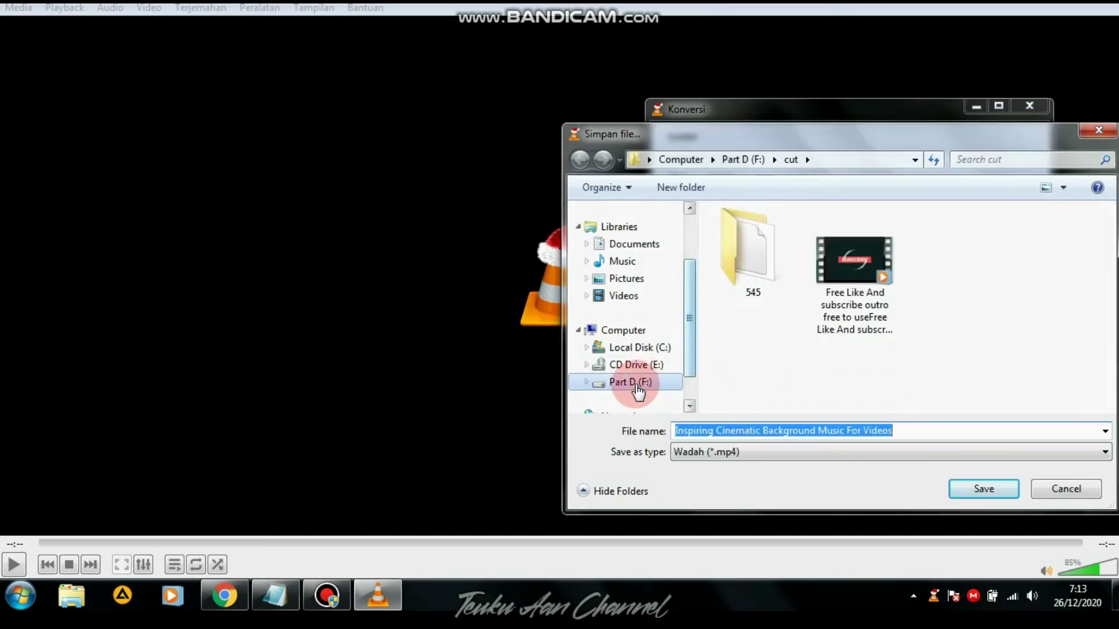
drag(690, 363, 690, 324)
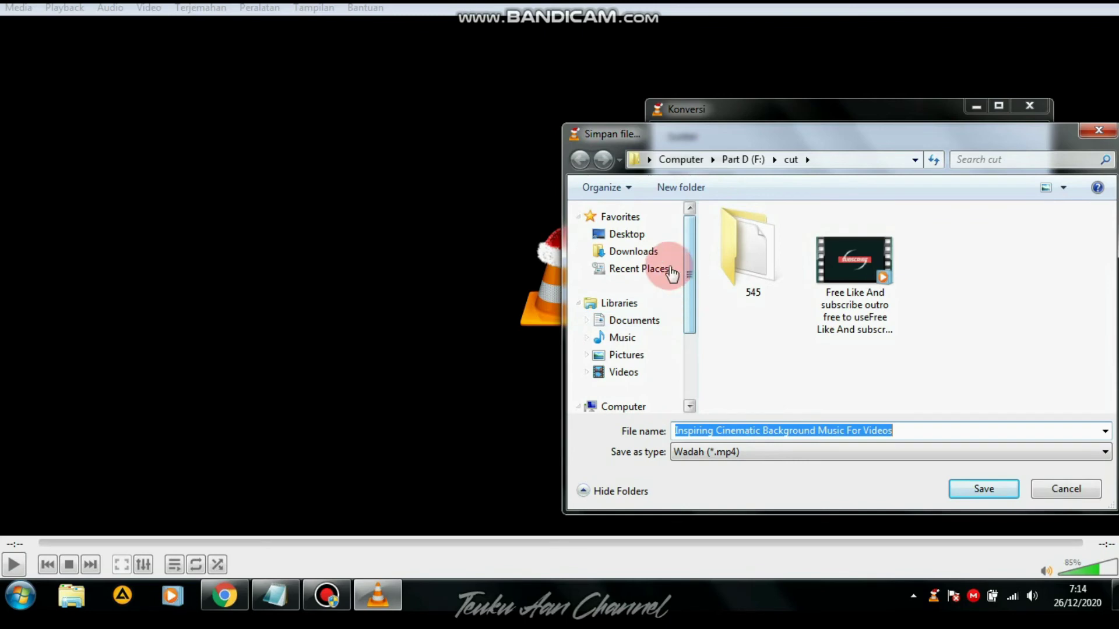
click(617, 235)
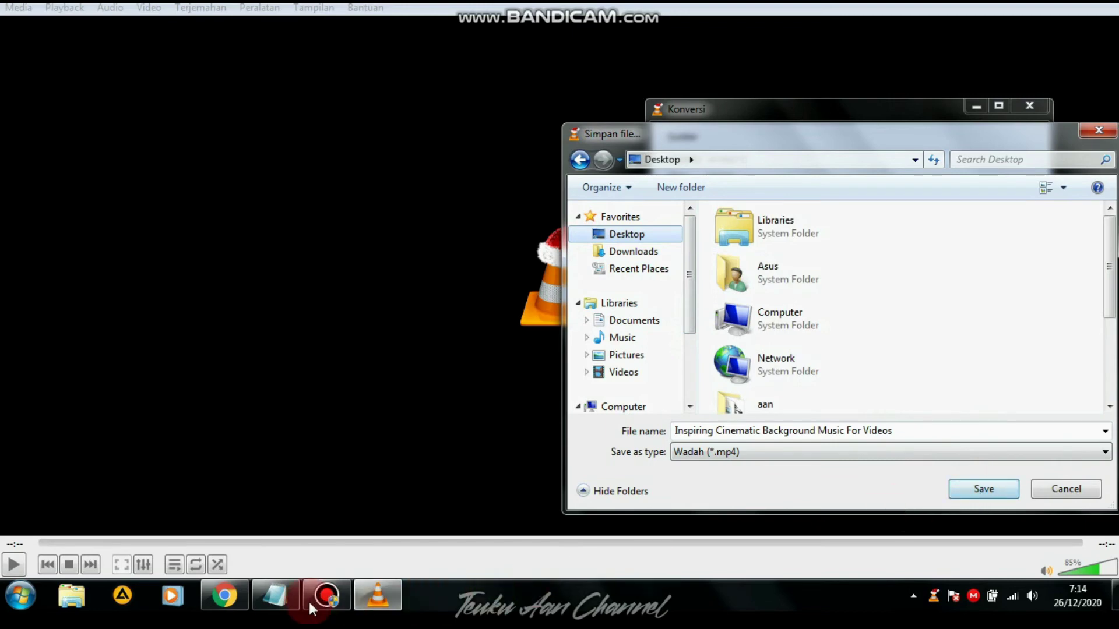
Step: Switch to Notepad and, after a blank line, add "TULIS NAMA FILE DAN KLIK SAVE" to the note
click(275, 597)
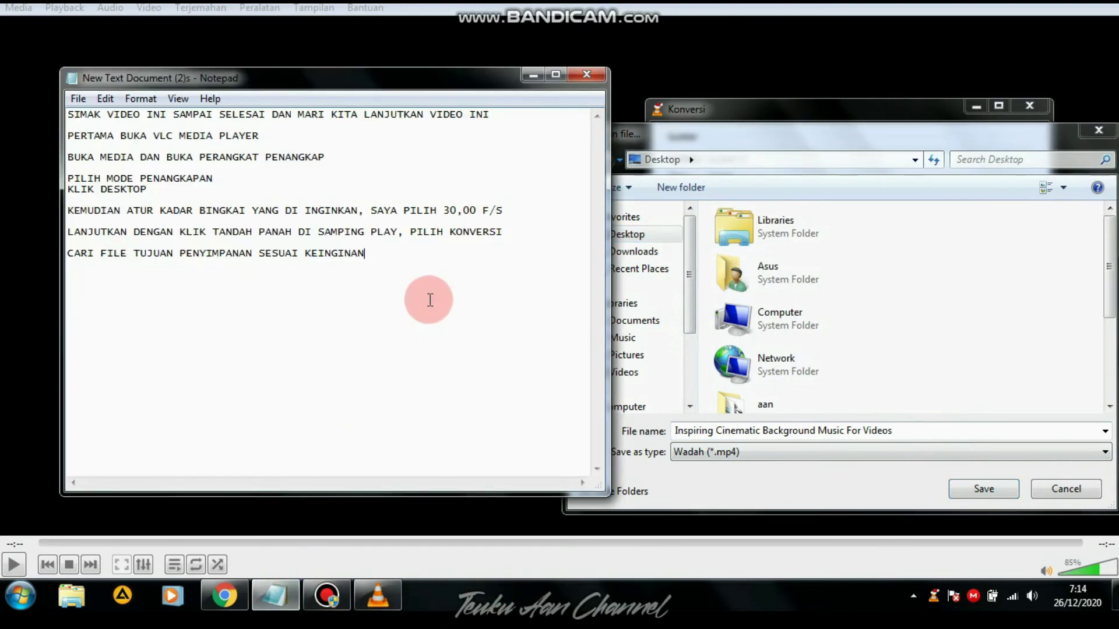
key(Return)
key(Return)
text(TULIS NAMA FIL)
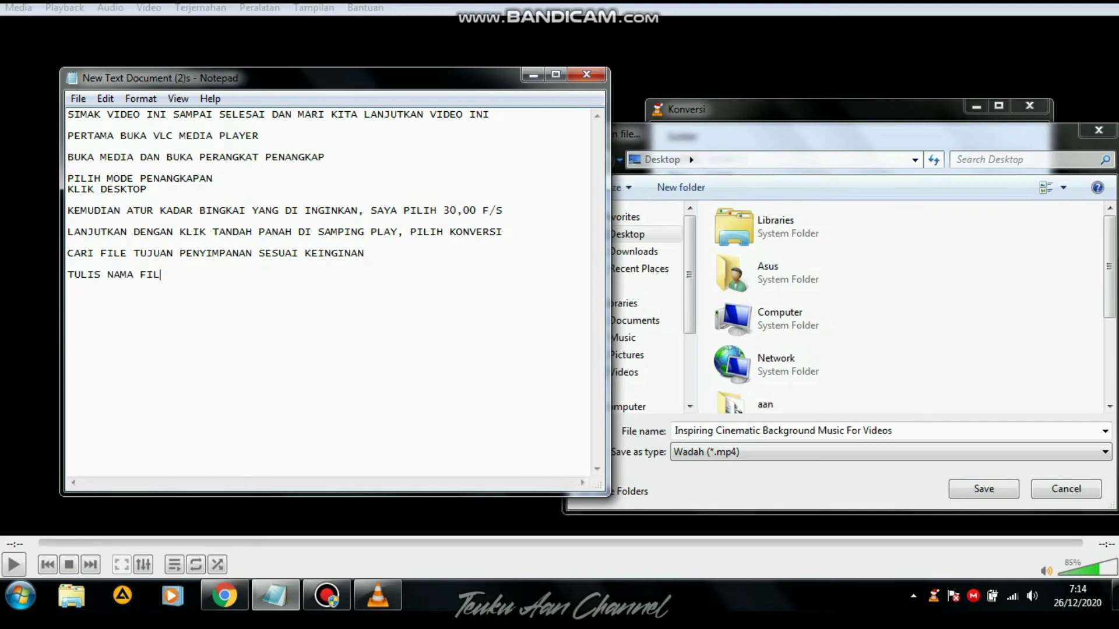
text(E DAN KLIK SAVE)
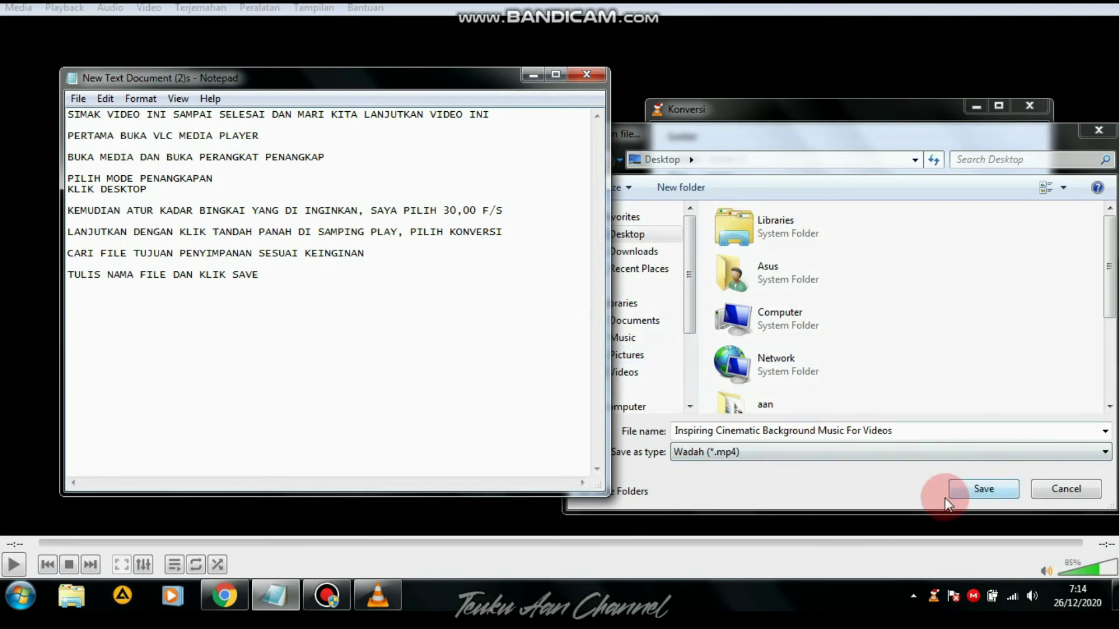
Step: Save the destination file under its suggested name in VLC, and add "LALU KLIK START" after a blank line in the Notepad note
click(982, 489)
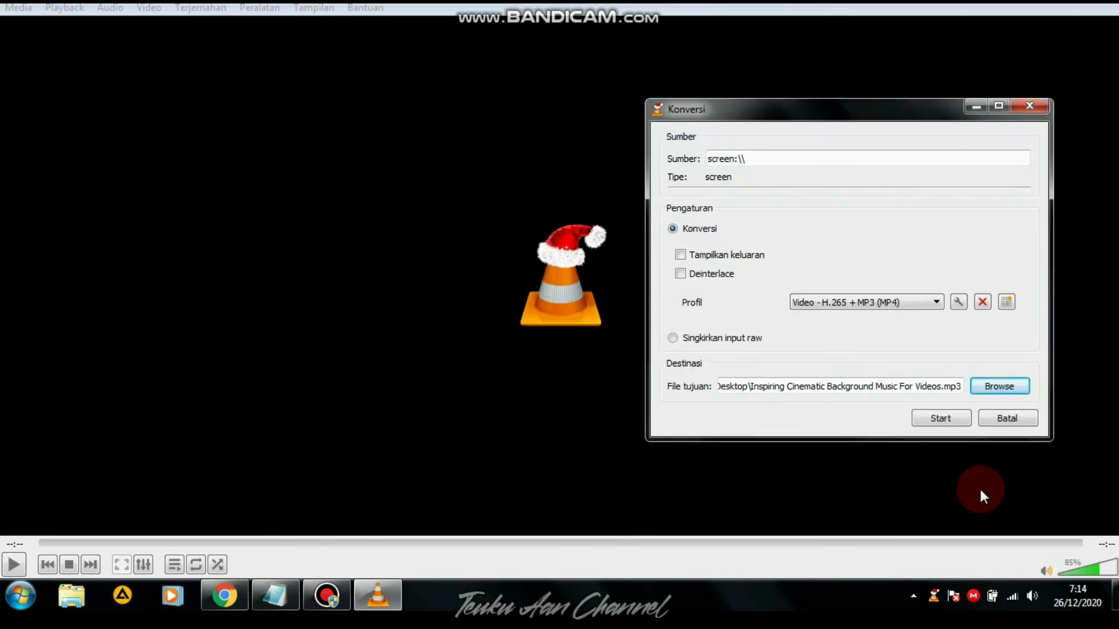
click(278, 596)
click(405, 305)
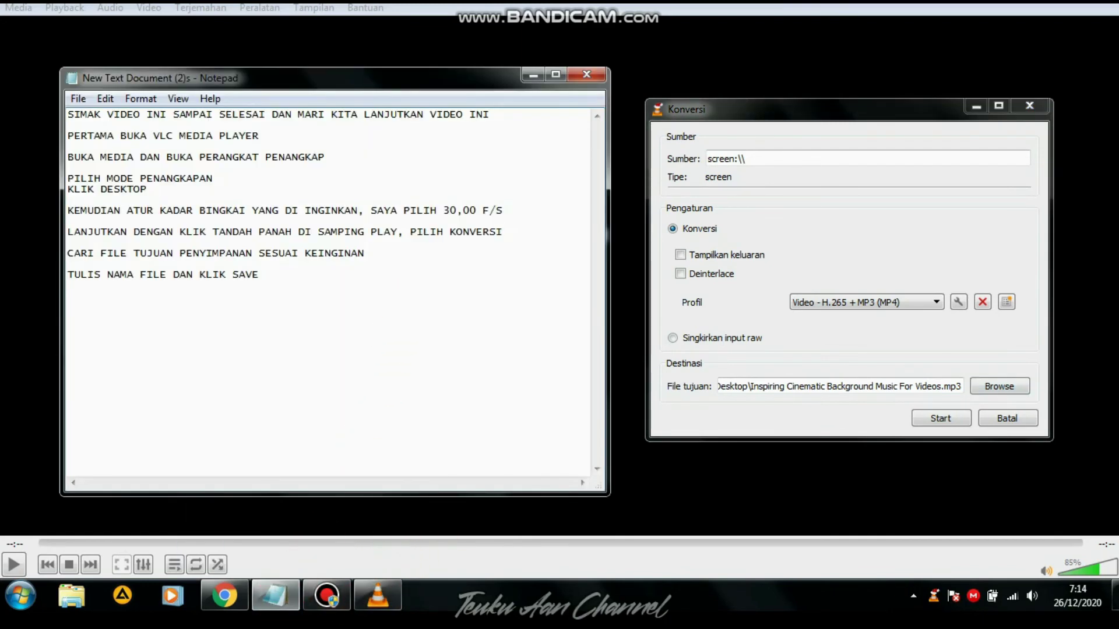
key(Return)
text(LALU KLIK START)
Step: Start the desktop recording in VLC and add "BIARKAN VLC MEREKAM DENGAN SENDIRINYA. JIKA SUDAH KLIK STOP" to the Notepad note
click(939, 418)
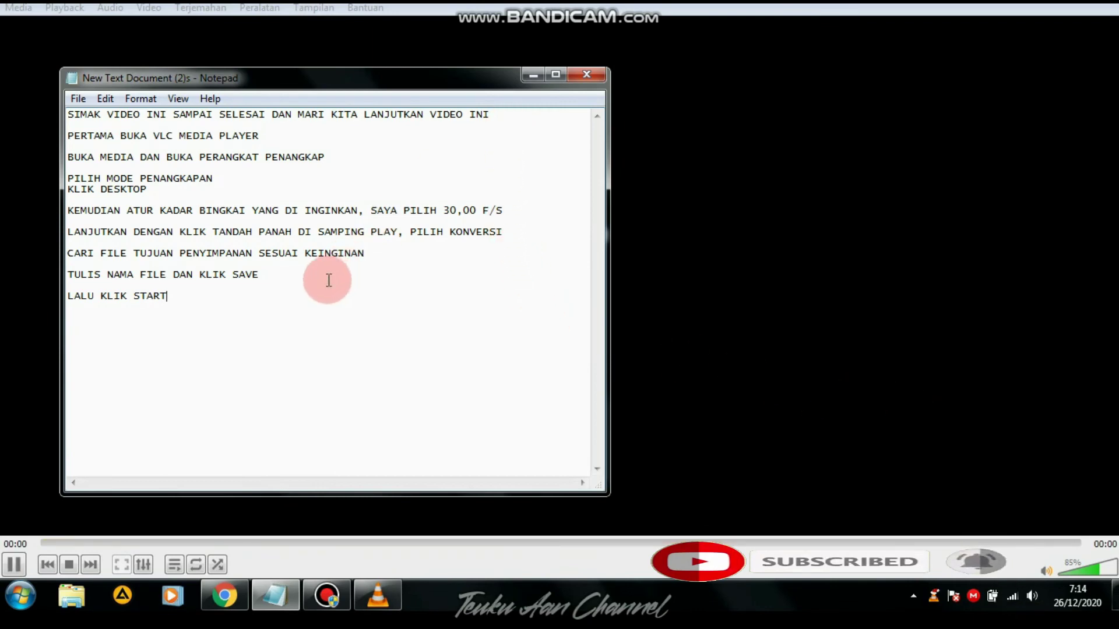
key(Return)
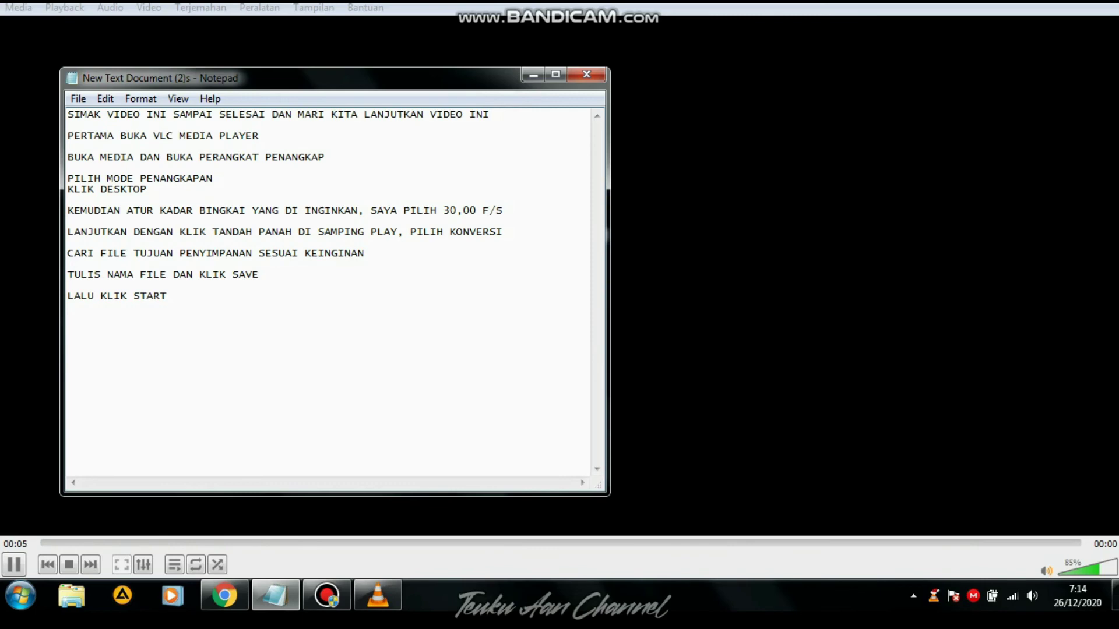
text(BIARKAN VLC MEREKAM DENGAN SENDIRINYA. JIKA SUDAH KLIK STOP)
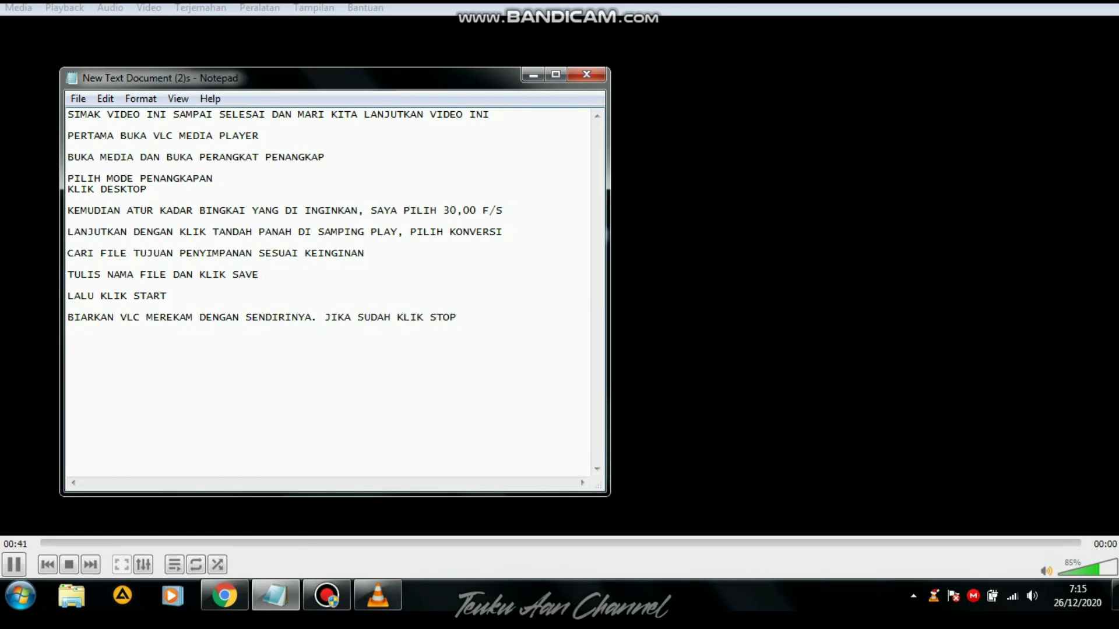
Step: Switch to VLC and stop the running desktop recording
click(22, 556)
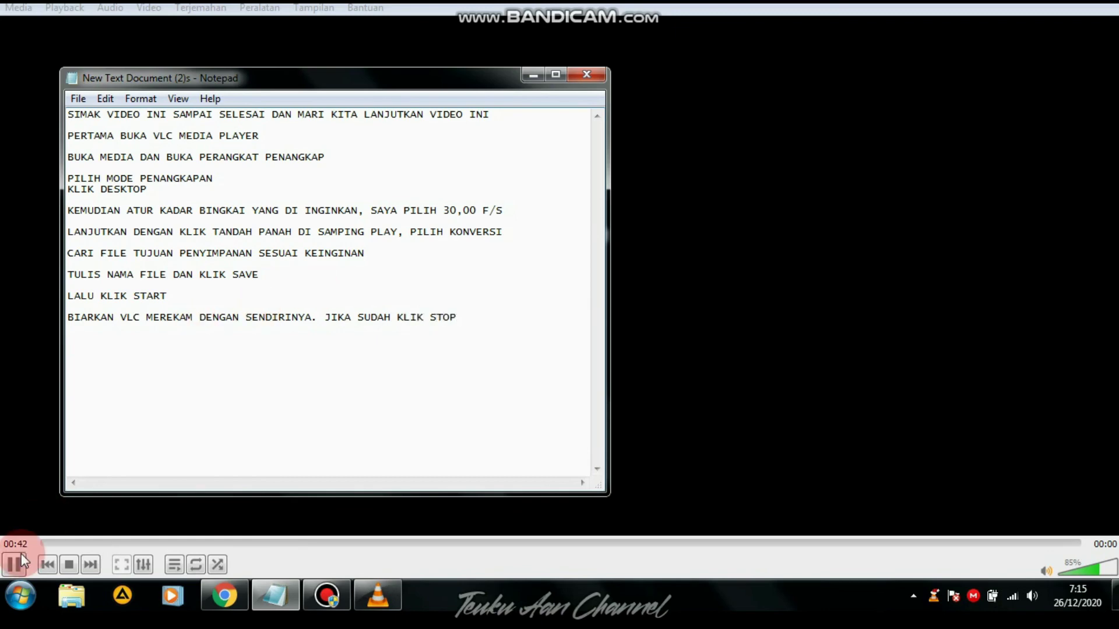
click(69, 564)
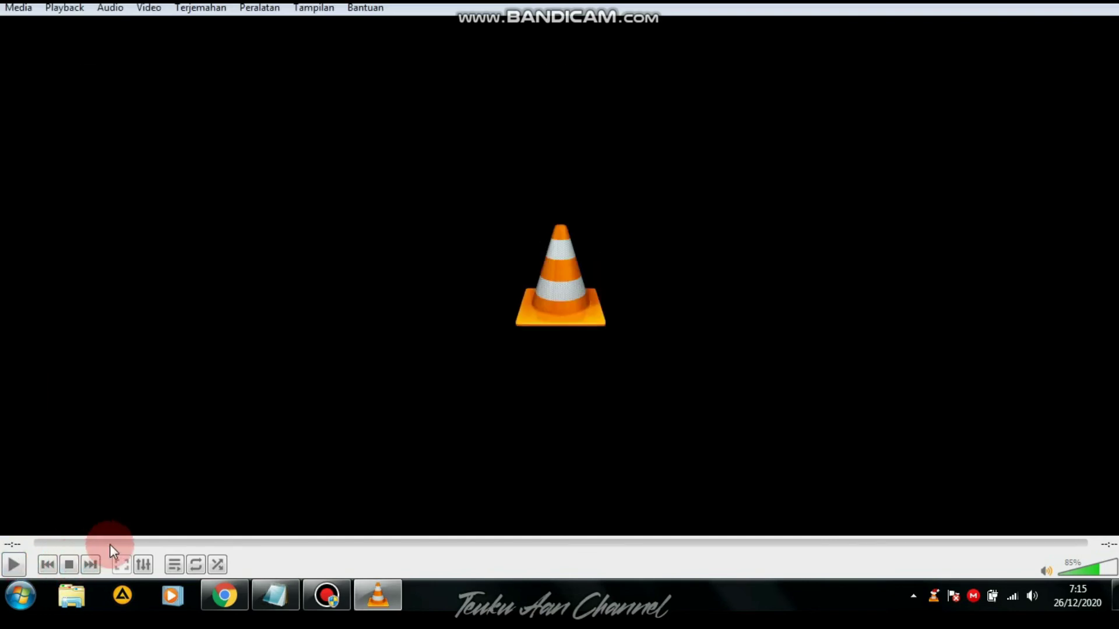
Step: Switch to Notepad and, after a blank line, add "DAN REKAM SELESAI" at the end of the note
mouse_move(273, 597)
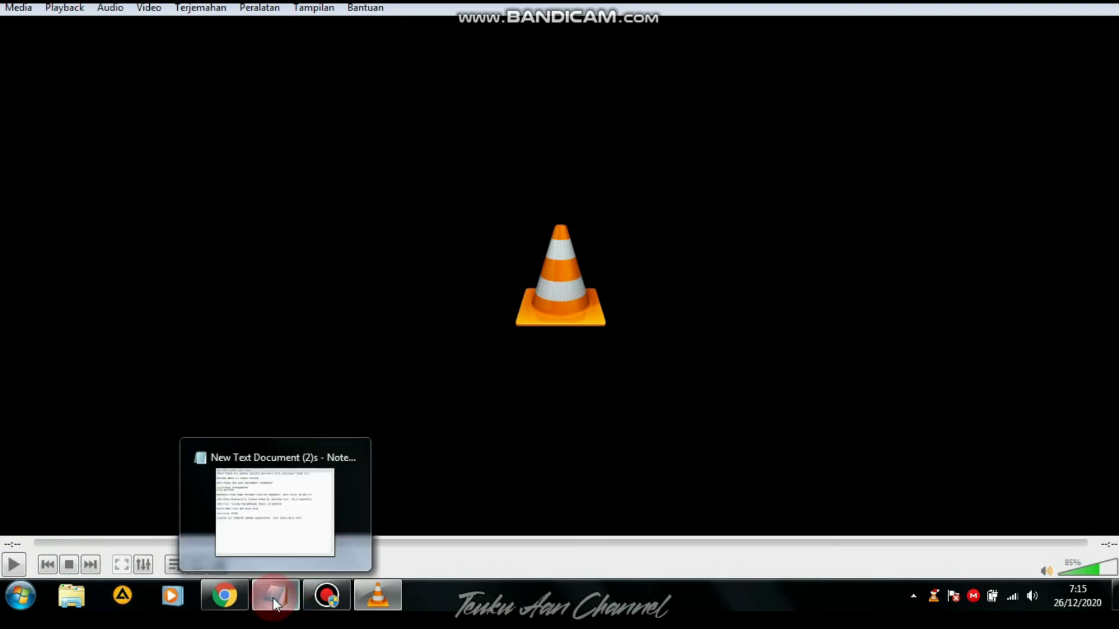
click(272, 596)
click(462, 400)
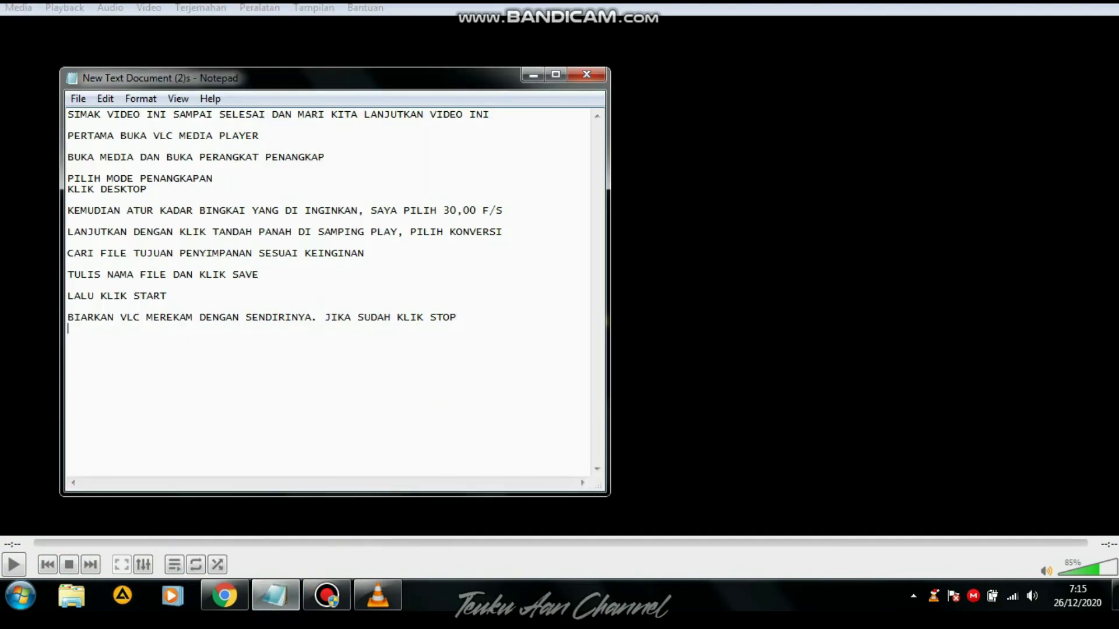
text(DAN REKAM SELESAI)
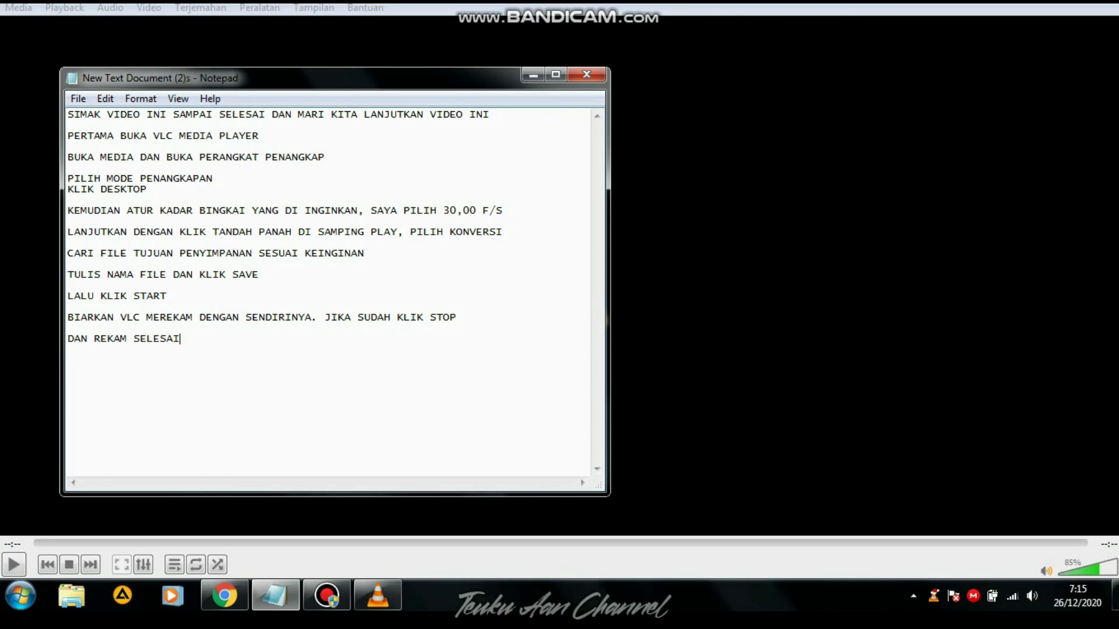
Step: Replace the entire note with "TERIMA KASIH SUDAH MENONTON VIDEO INI" followed by a blank line, and minimize Notepad
key(ctrl+a)
key(BackSpace)
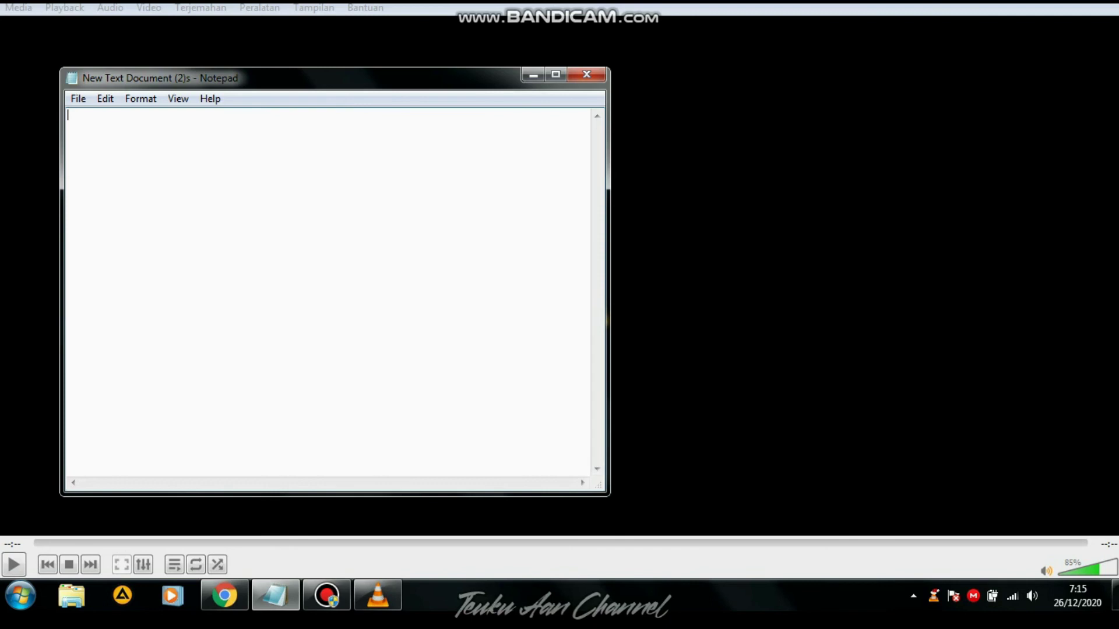
text(TERIMA KASIH SUD)
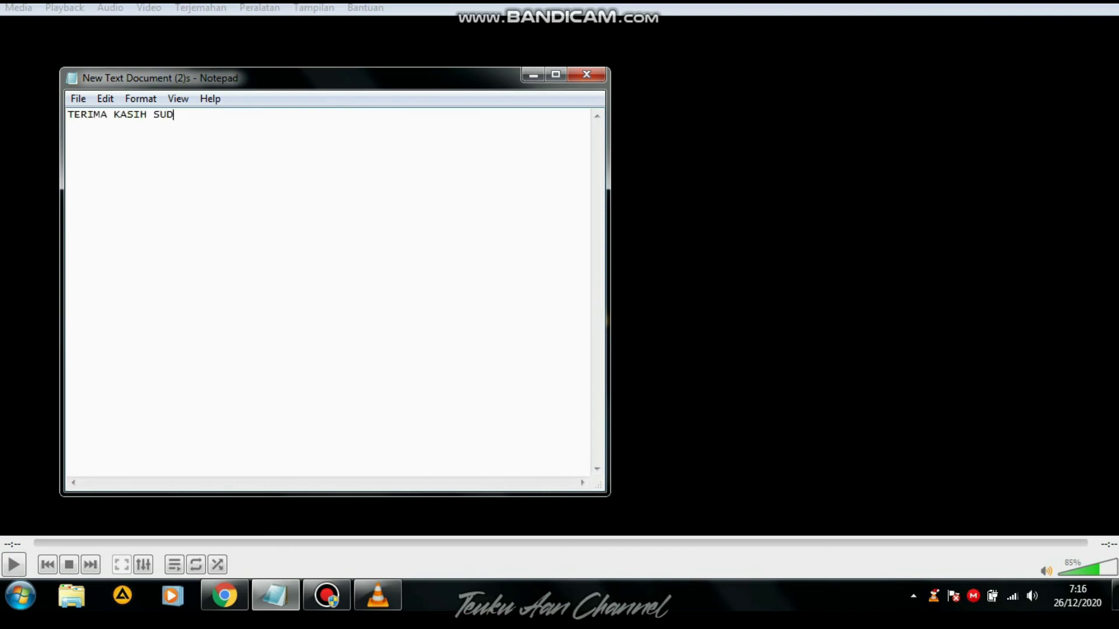
text(AH MENONTON VIDEO INI)
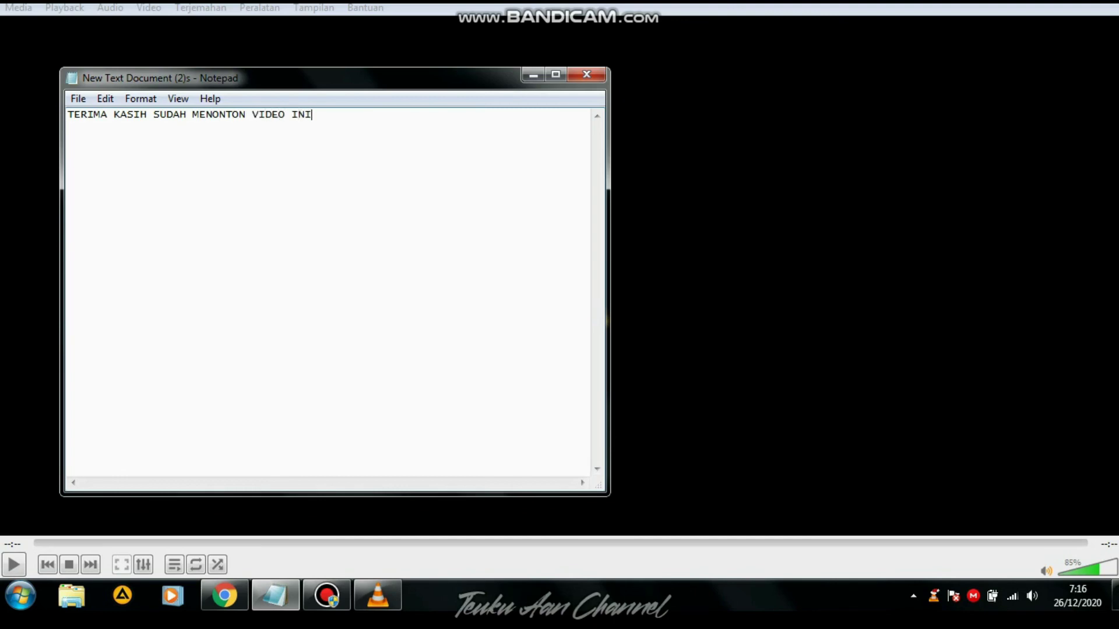
text(,)
key(BackSpace)
key(BackSpace)
key(Return)
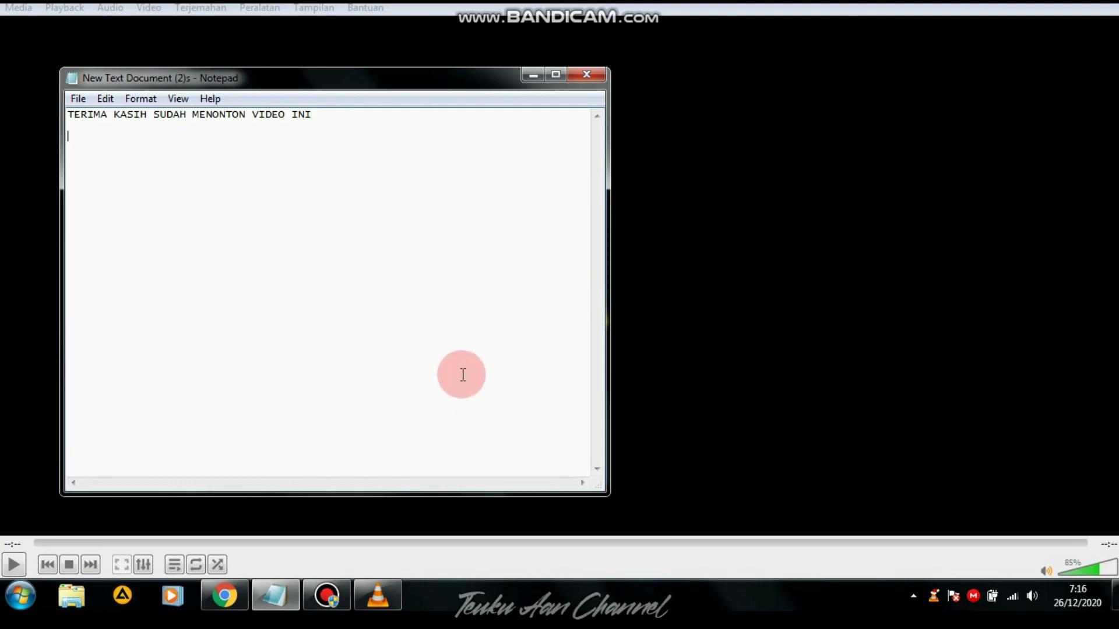
click(539, 77)
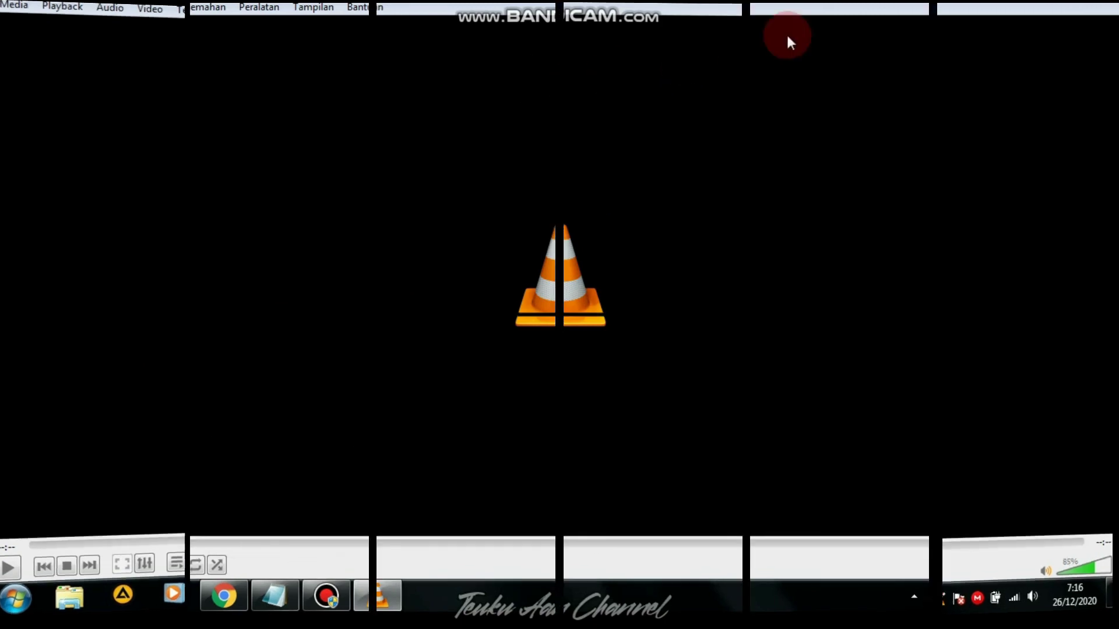